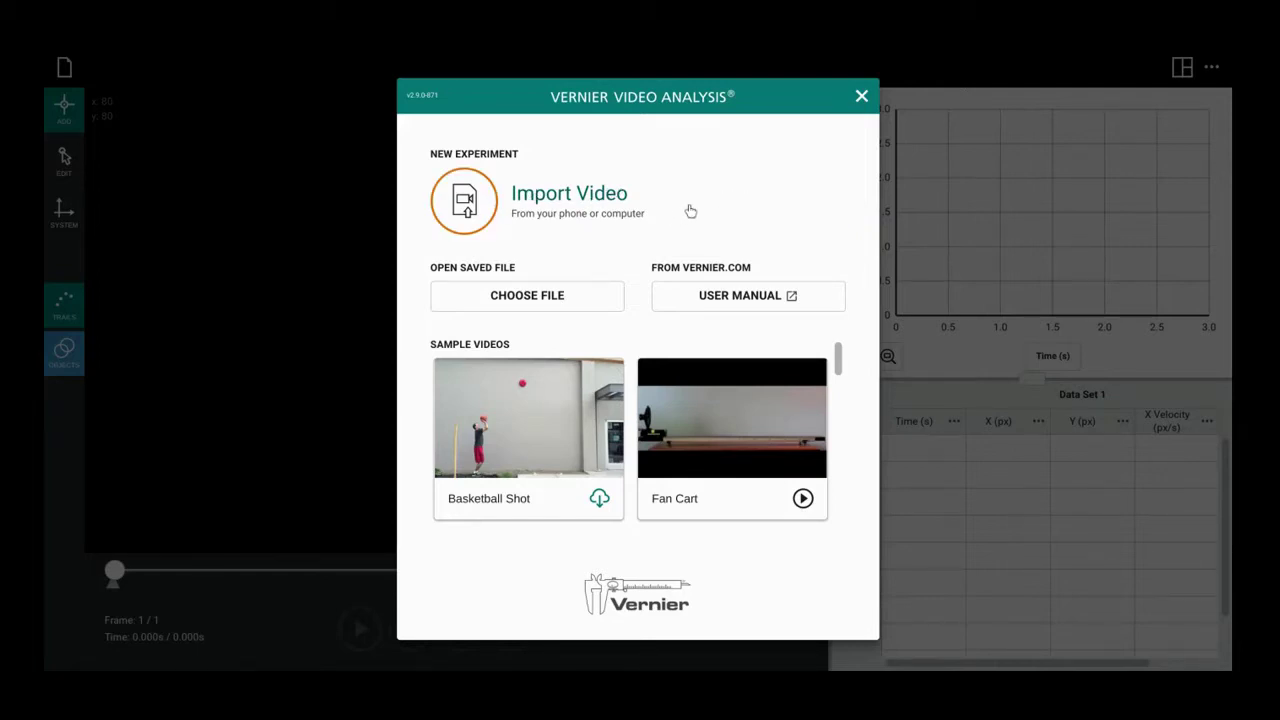
- Load the Fan Cart sample and hide the data table, leaving the video beside a full-height graph
left_click(733, 423)
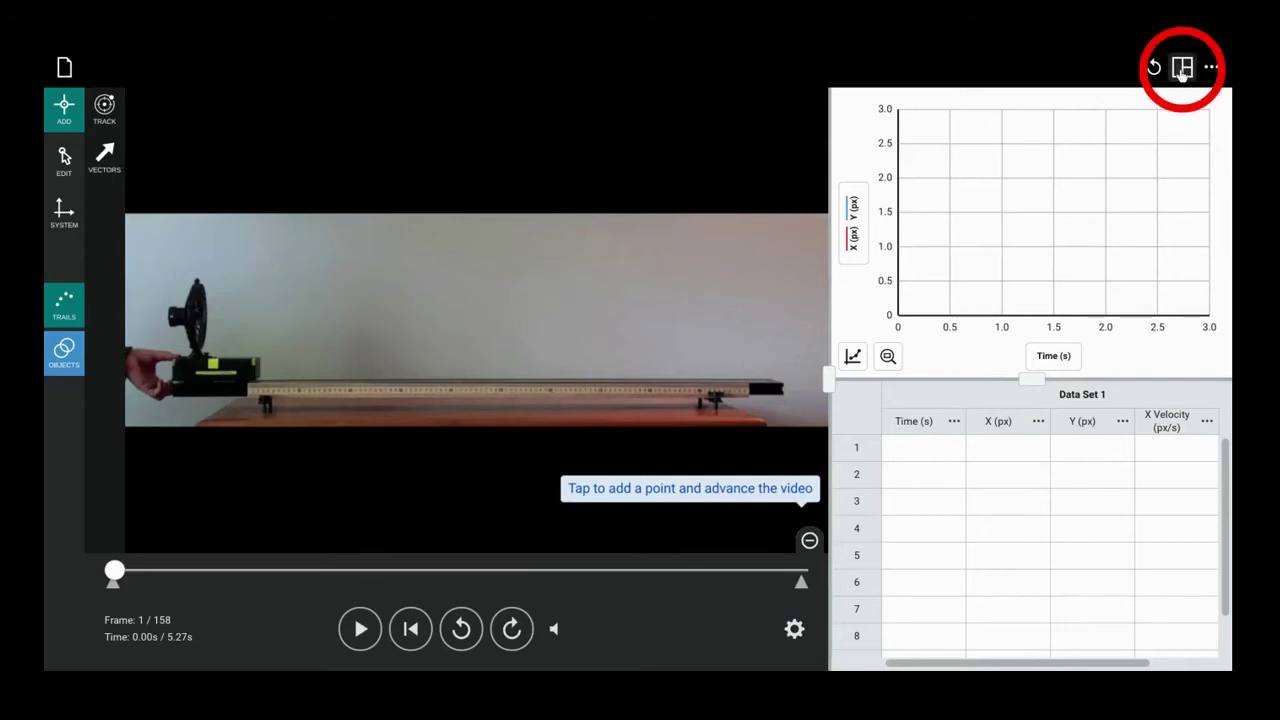
left_click(1182, 68)
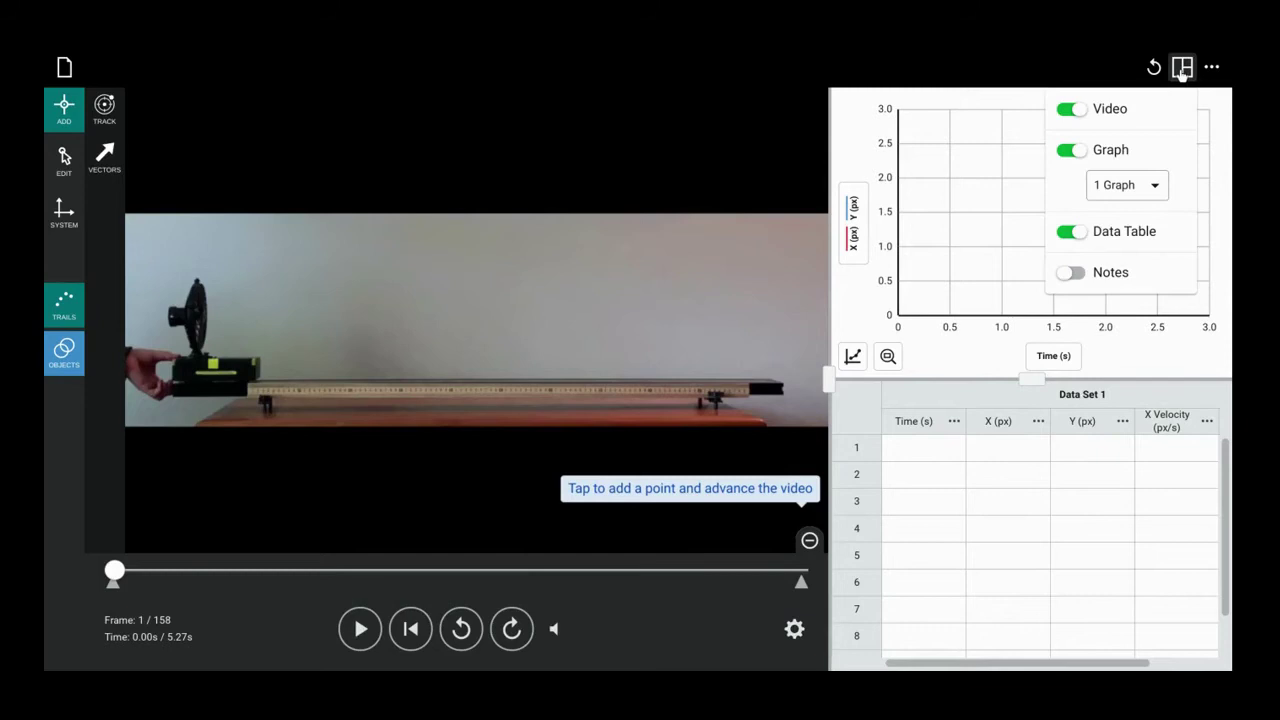
left_click(1071, 232)
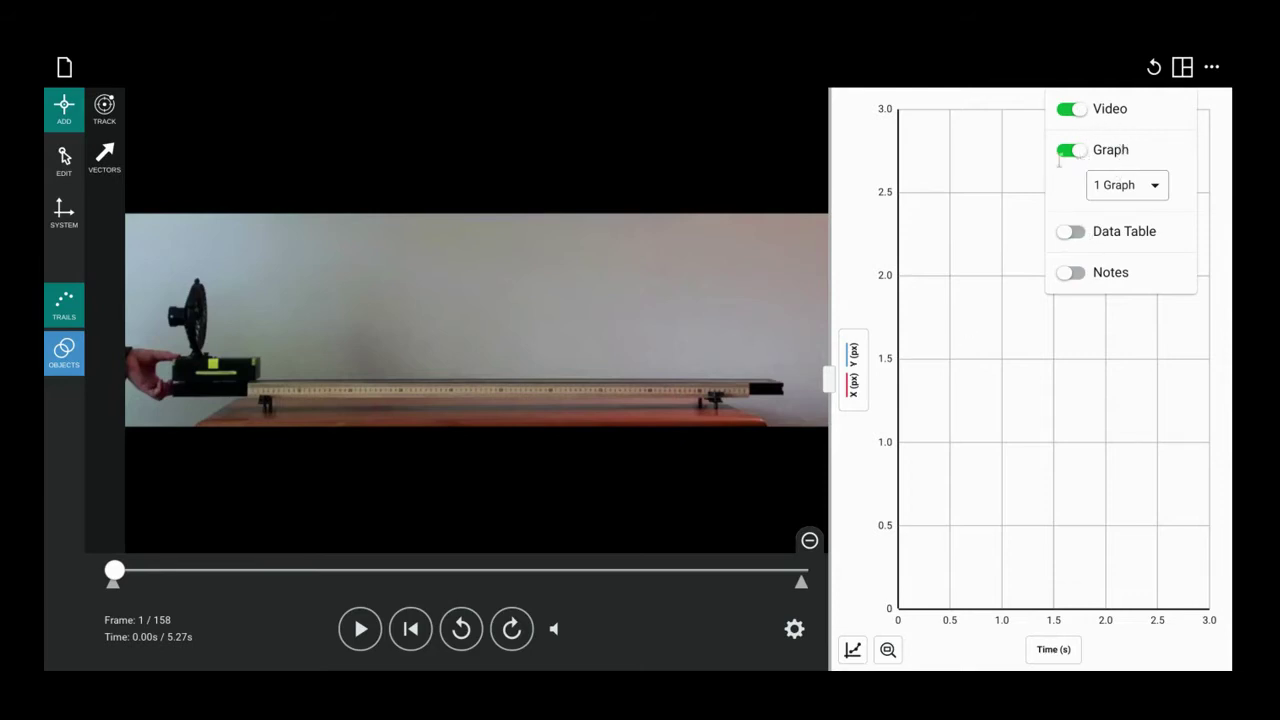
left_click(1083, 113)
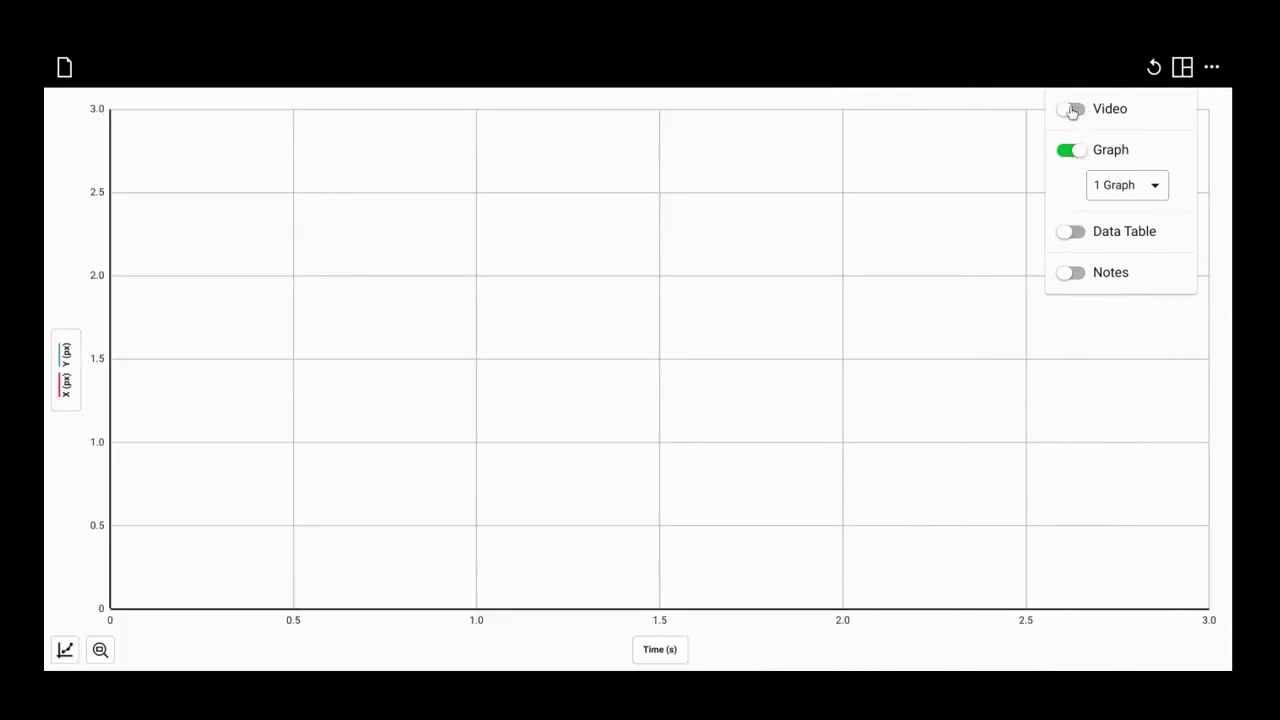
left_click(1066, 111)
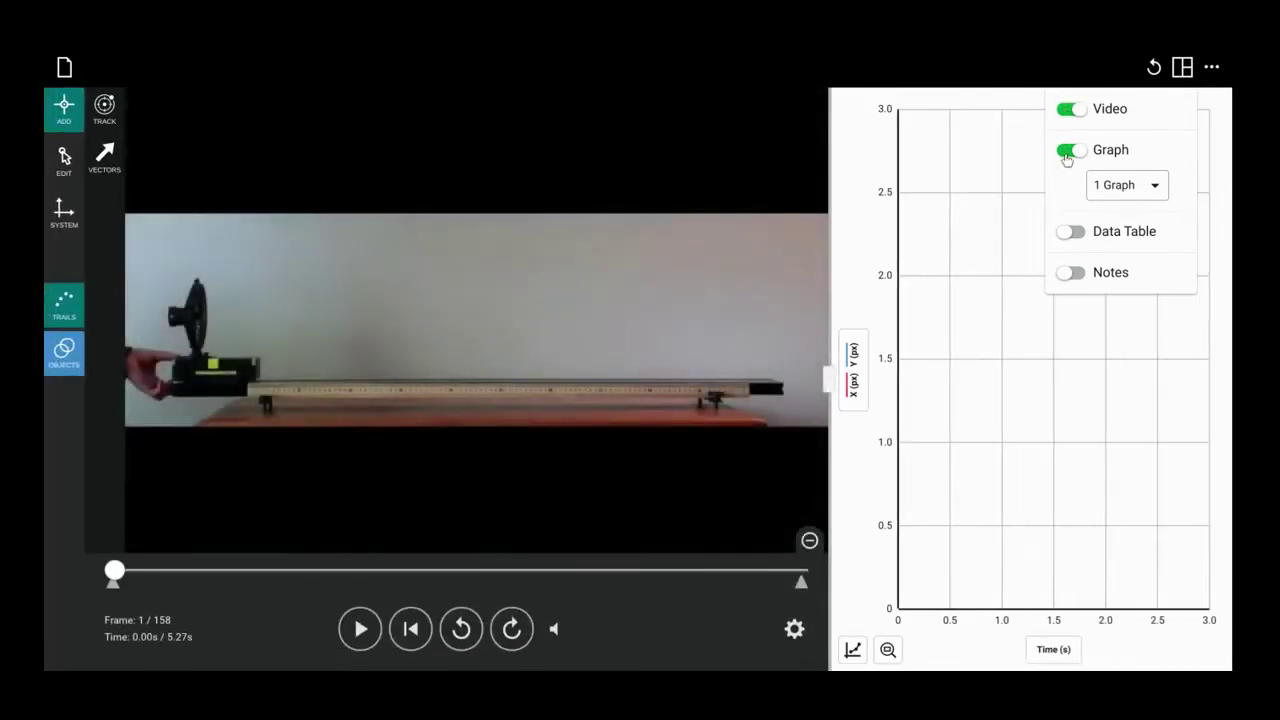
left_click(1183, 68)
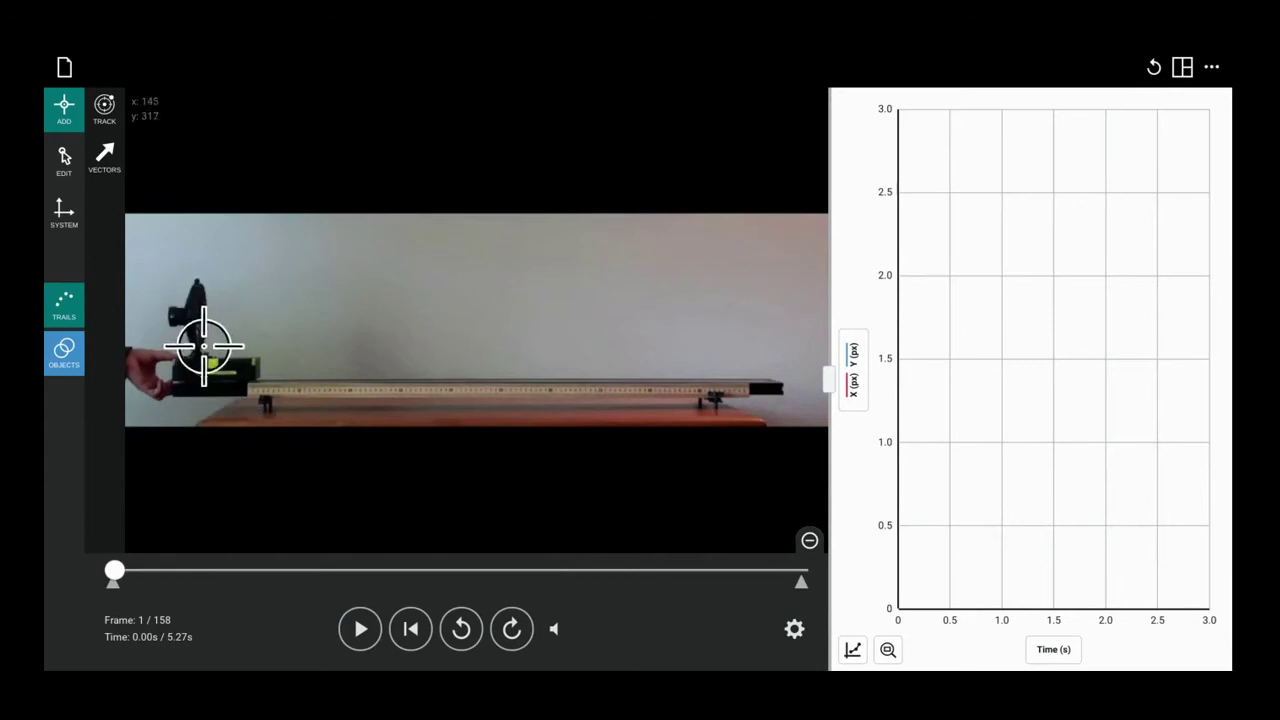
- Play the Fan Cart video through, then rewind it and step to frame 11 (0.33 s)
left_click(360, 628)
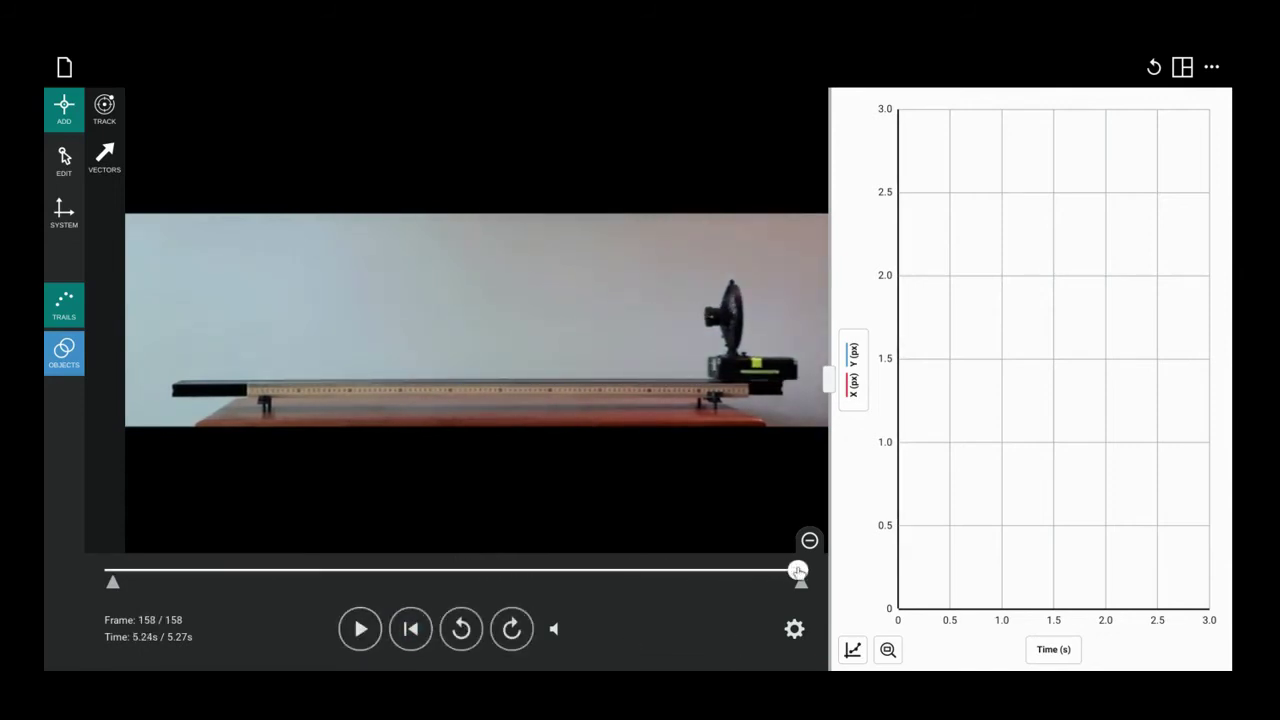
left_click_drag(797, 570, 110, 573)
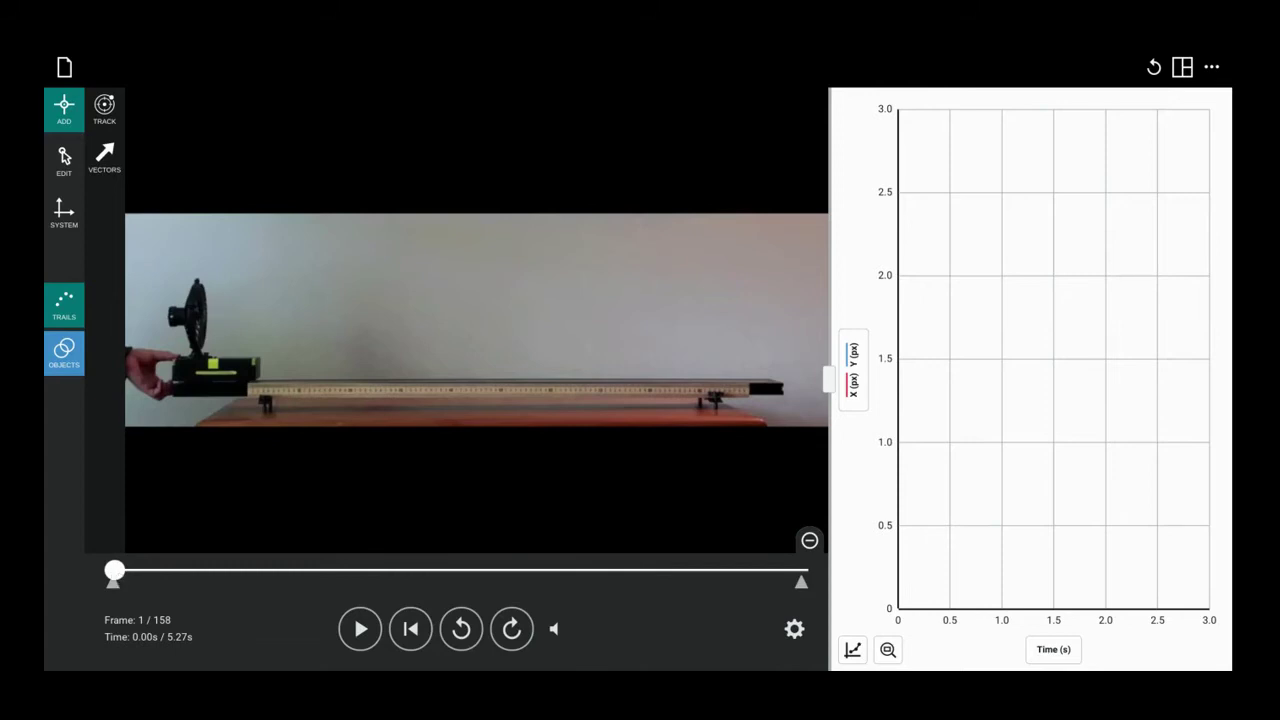
left_click_drag(115, 572, 158, 572)
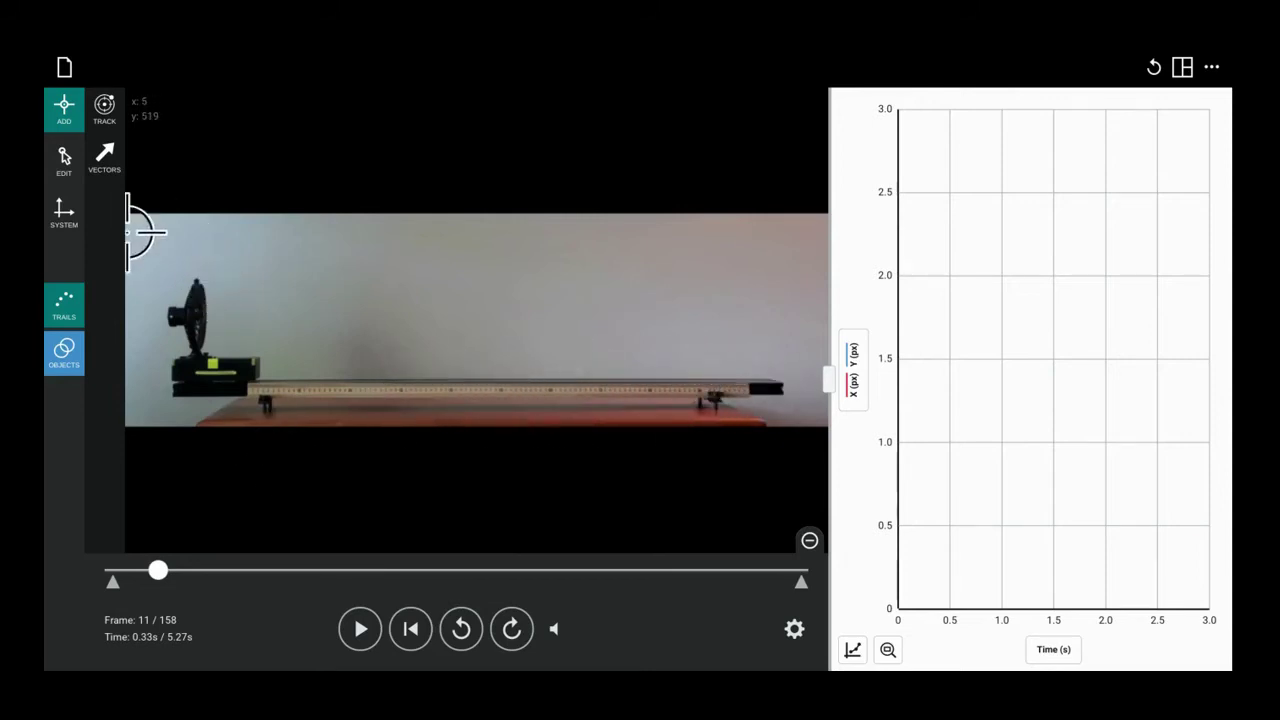
- Bring up the scale tool and anchor the scale bar's left end at the metre stick's start
left_click(63, 213)
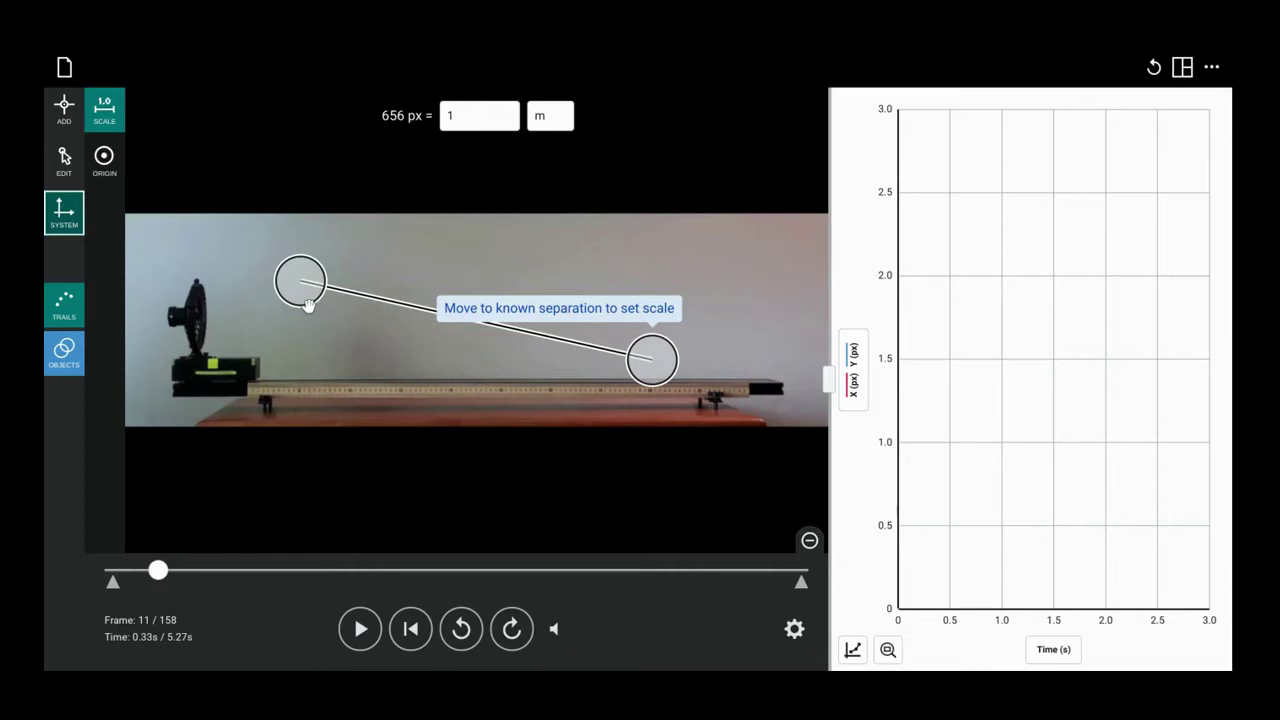
left_click_drag(308, 305, 256, 414)
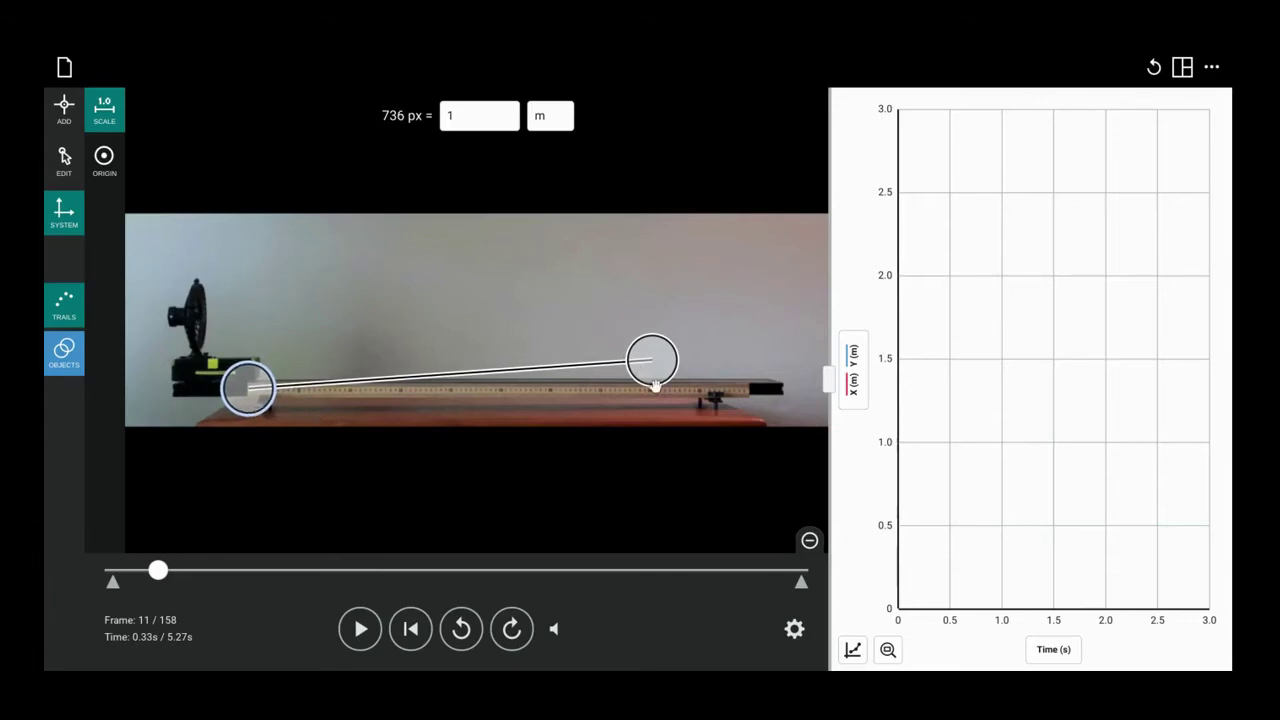
- Stretch the scale bar to the metre stick's far end so it reads 910 px = 1 m
left_click_drag(657, 388, 752, 413)
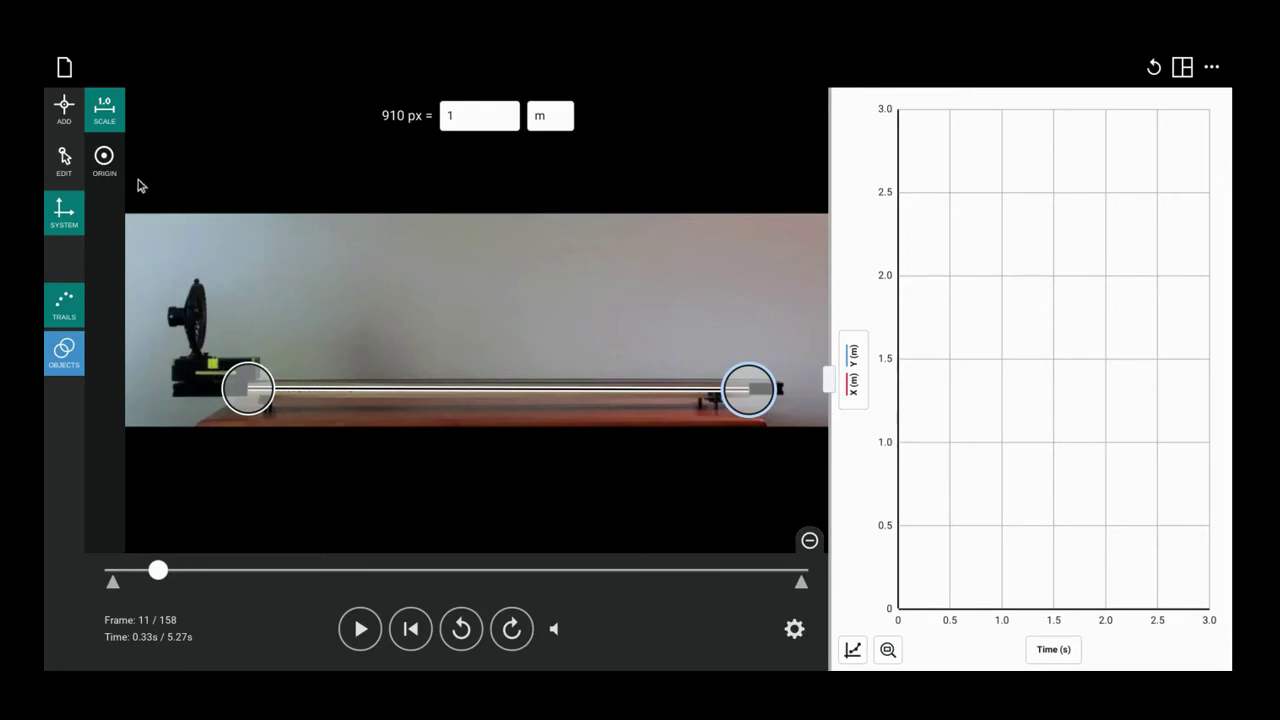
- Move the coordinate origin onto the fan cart and bring up the Advanced Video Options
left_click(104, 160)
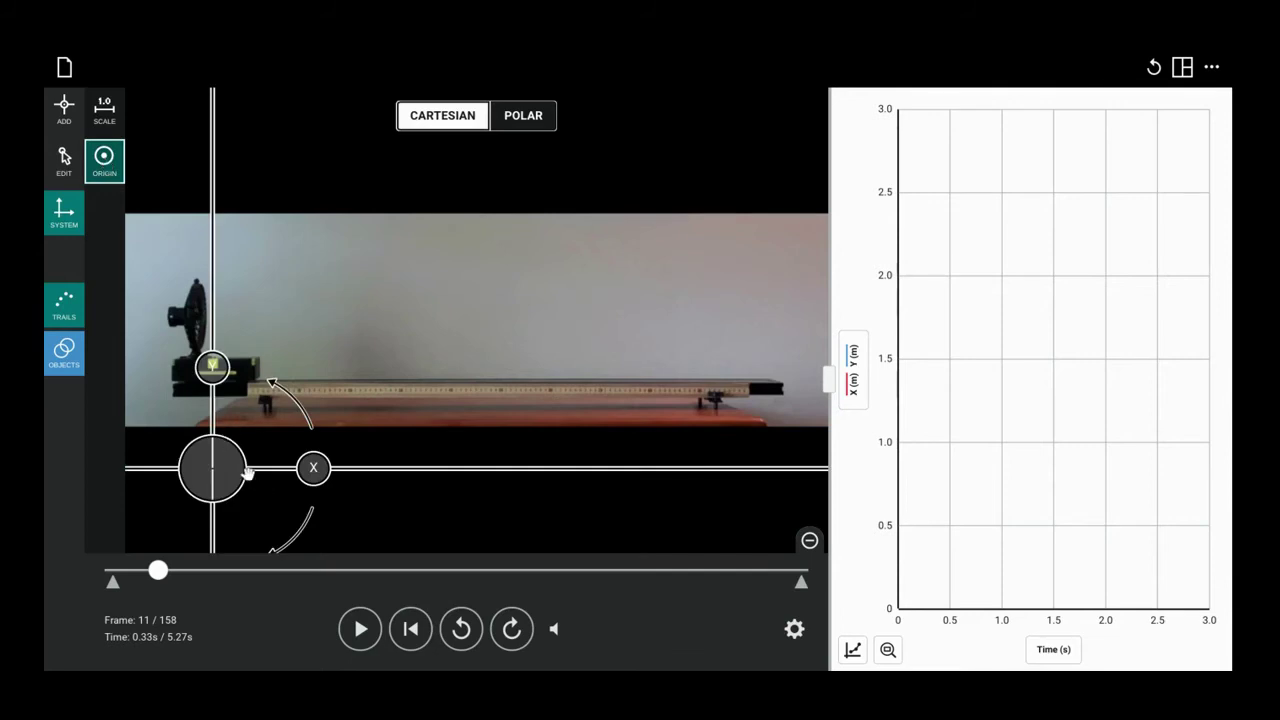
left_click_drag(247, 472, 247, 365)
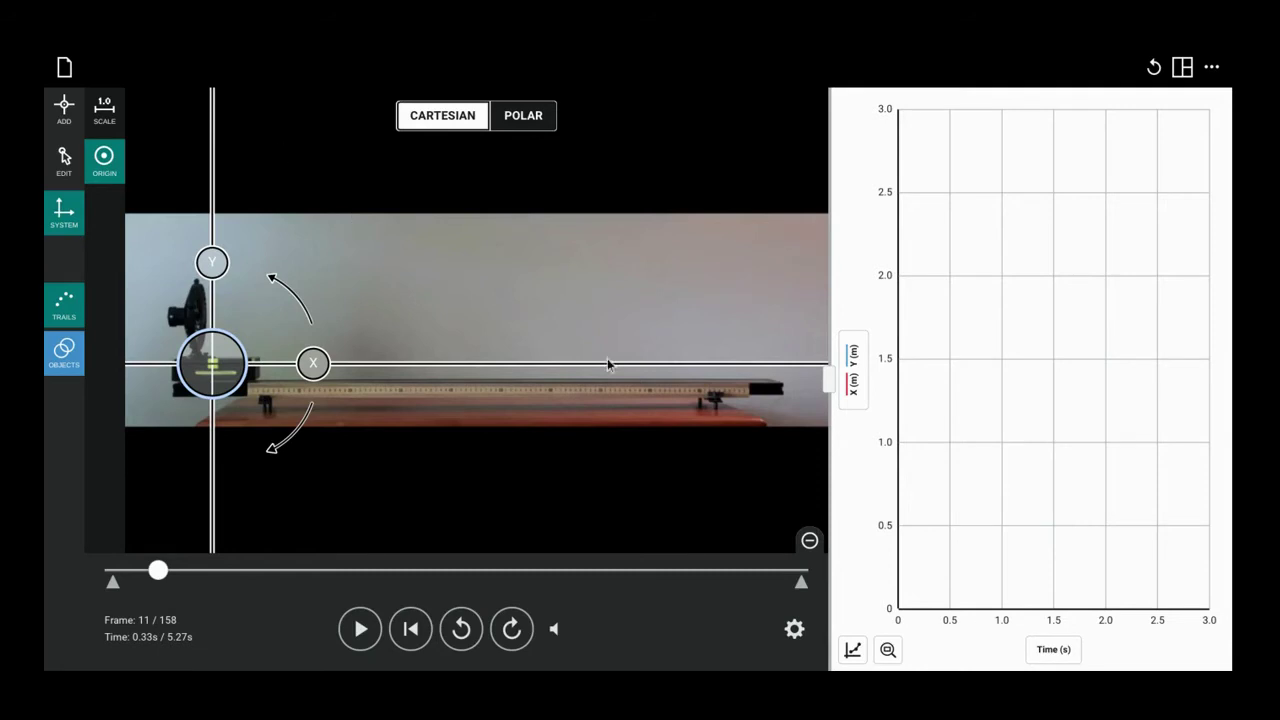
left_click(794, 631)
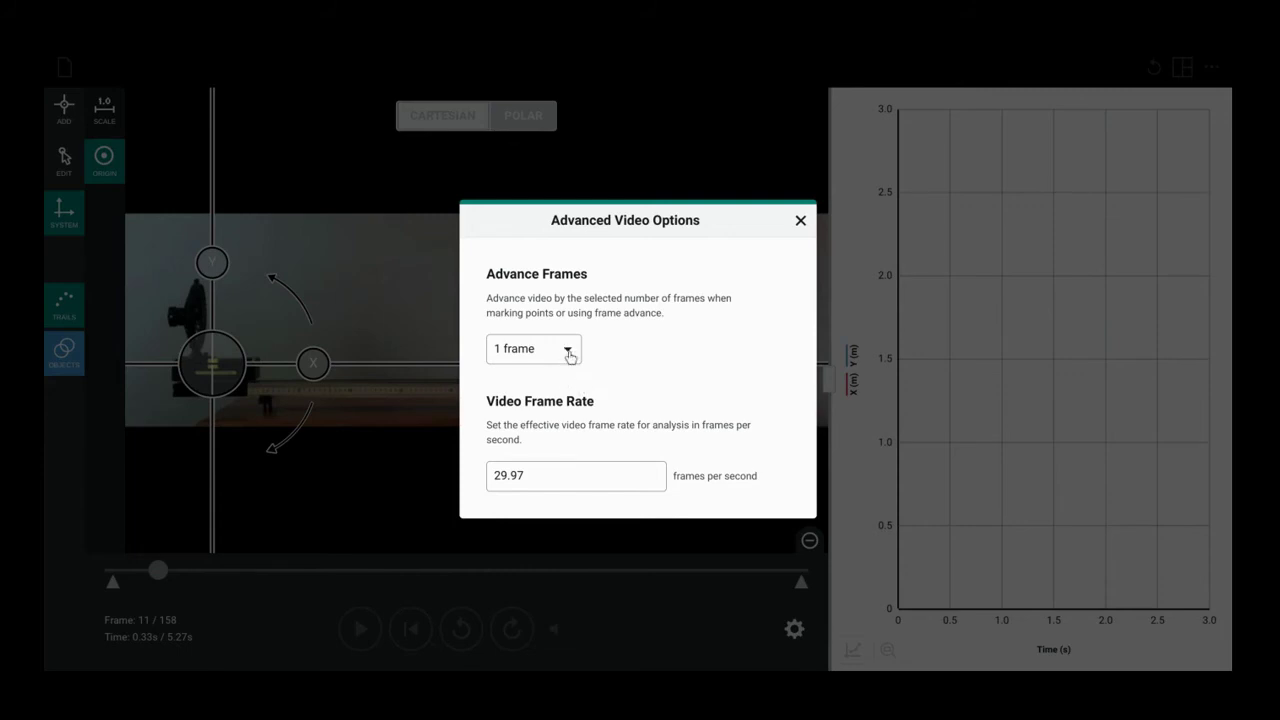
- Set Advance Frames to 5 frames per marked point and close Advanced Video Options
left_click(569, 355)
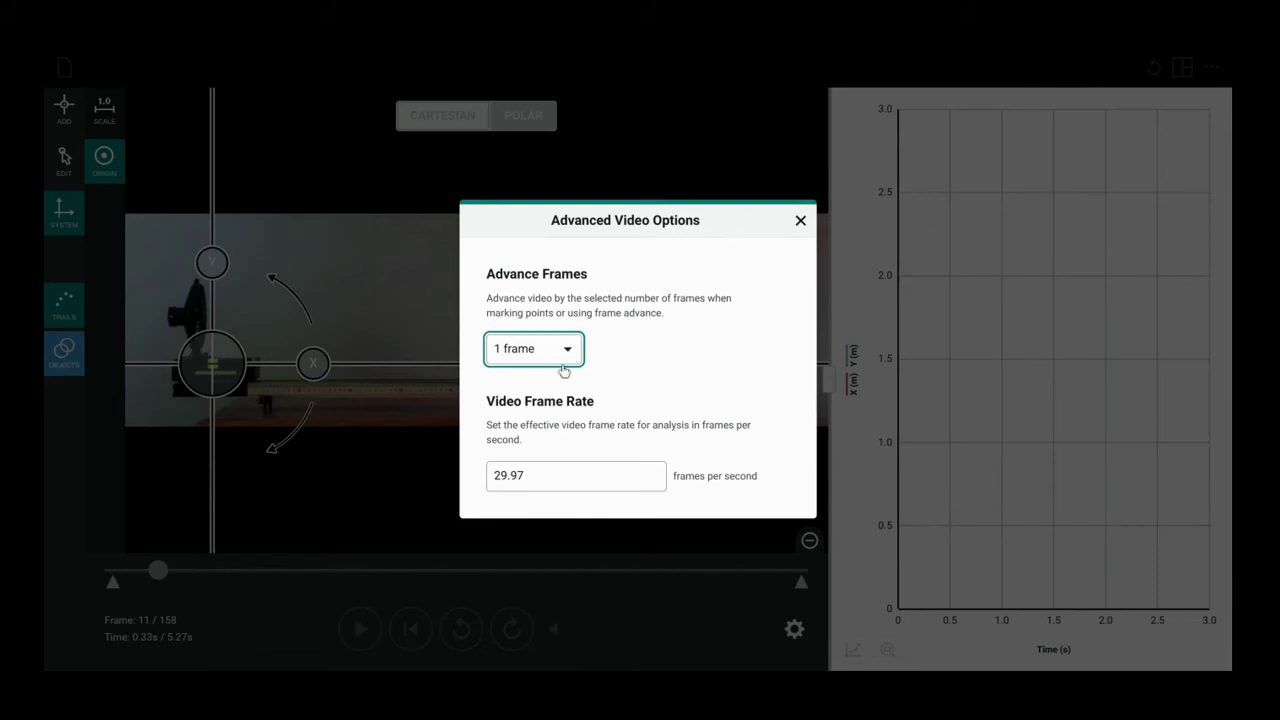
key("5")
left_click(801, 222)
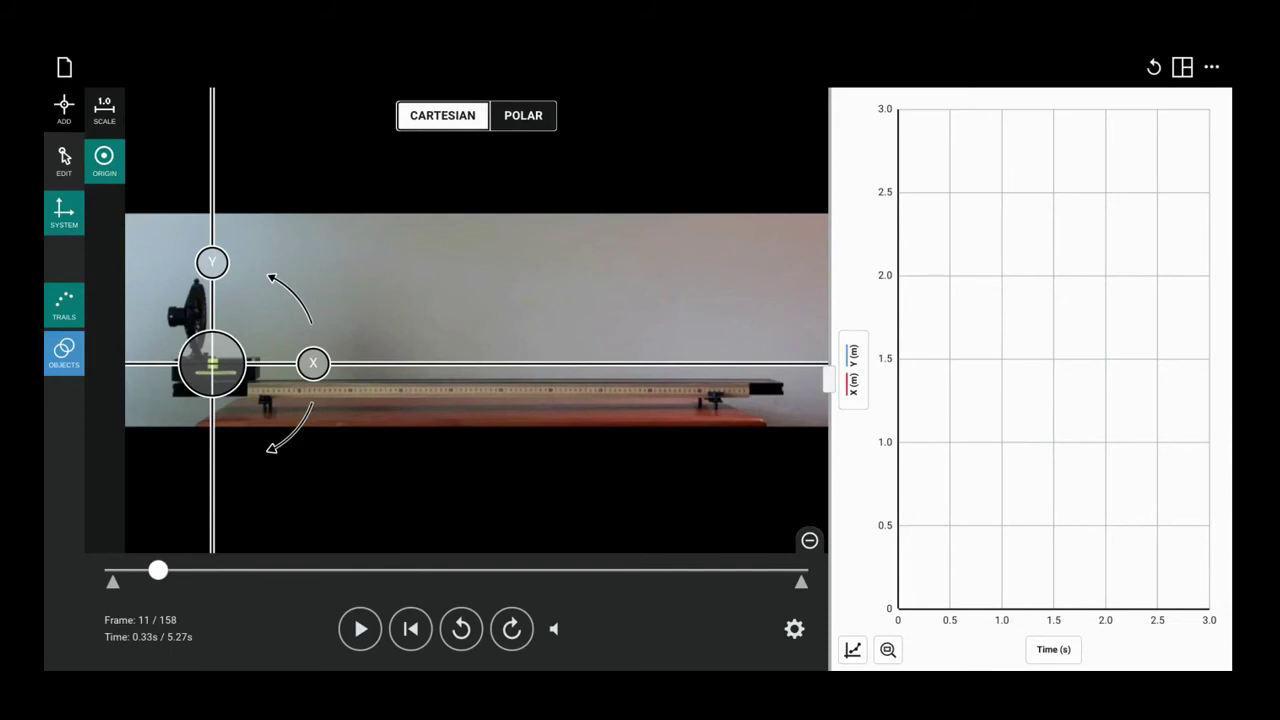
- Switch to adding points, try the auto-tracking target, then settle on manual marking at frame 11
left_click(64, 105)
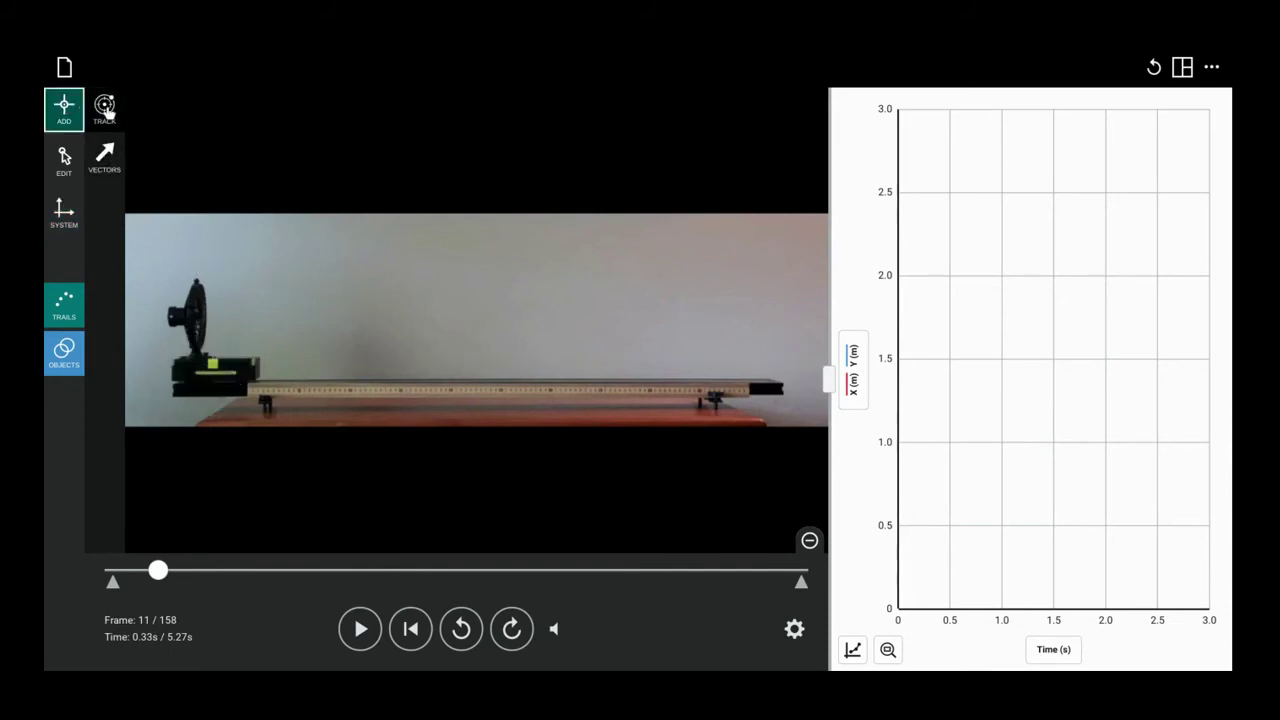
left_click(105, 108)
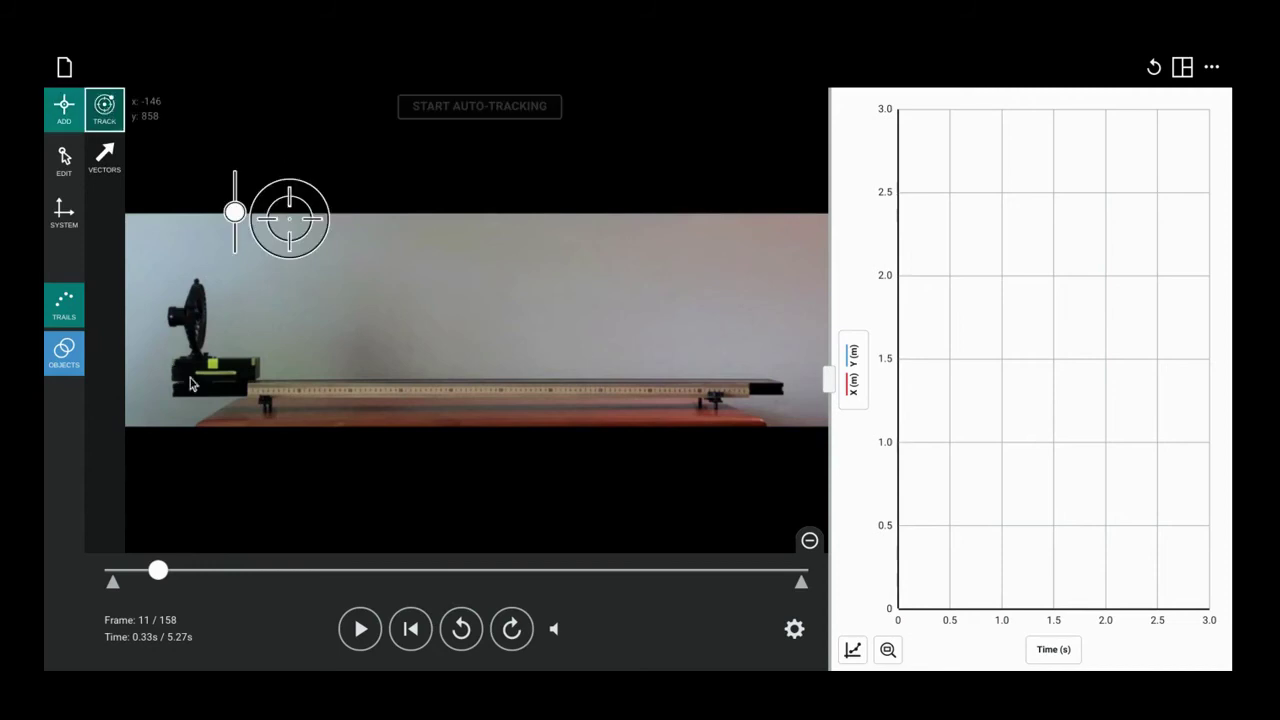
left_click(108, 109)
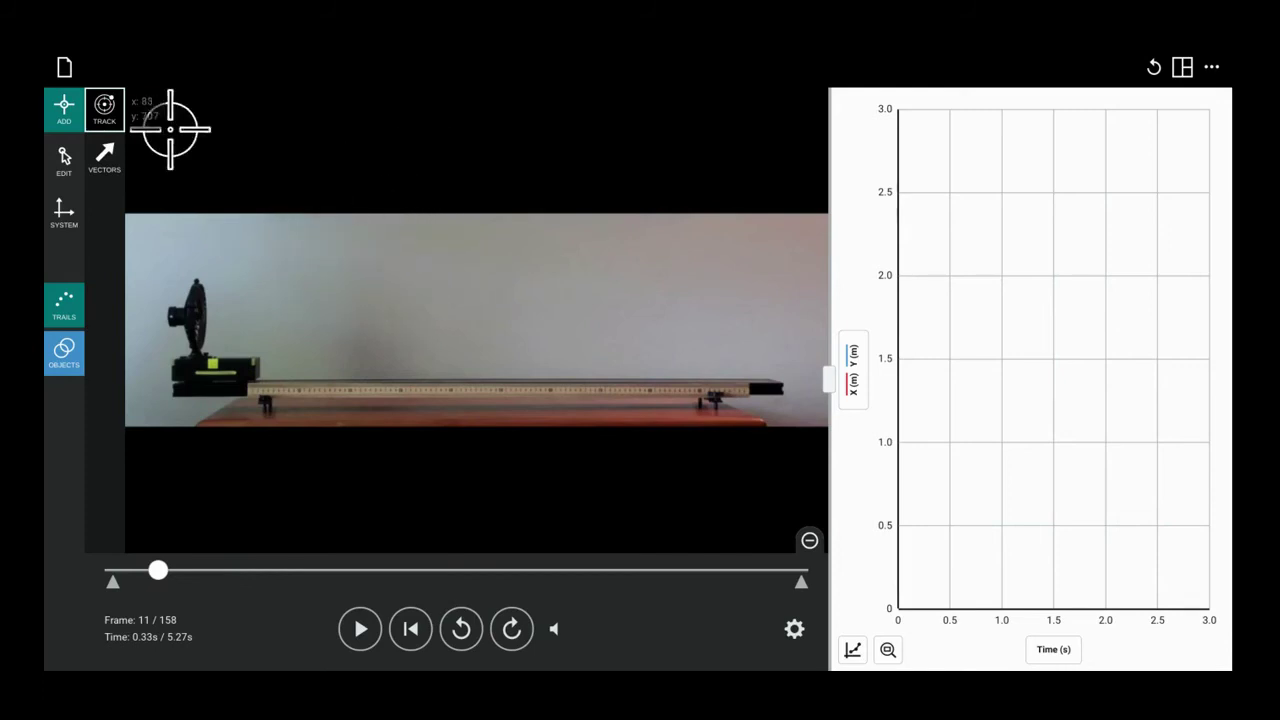
left_click(106, 110)
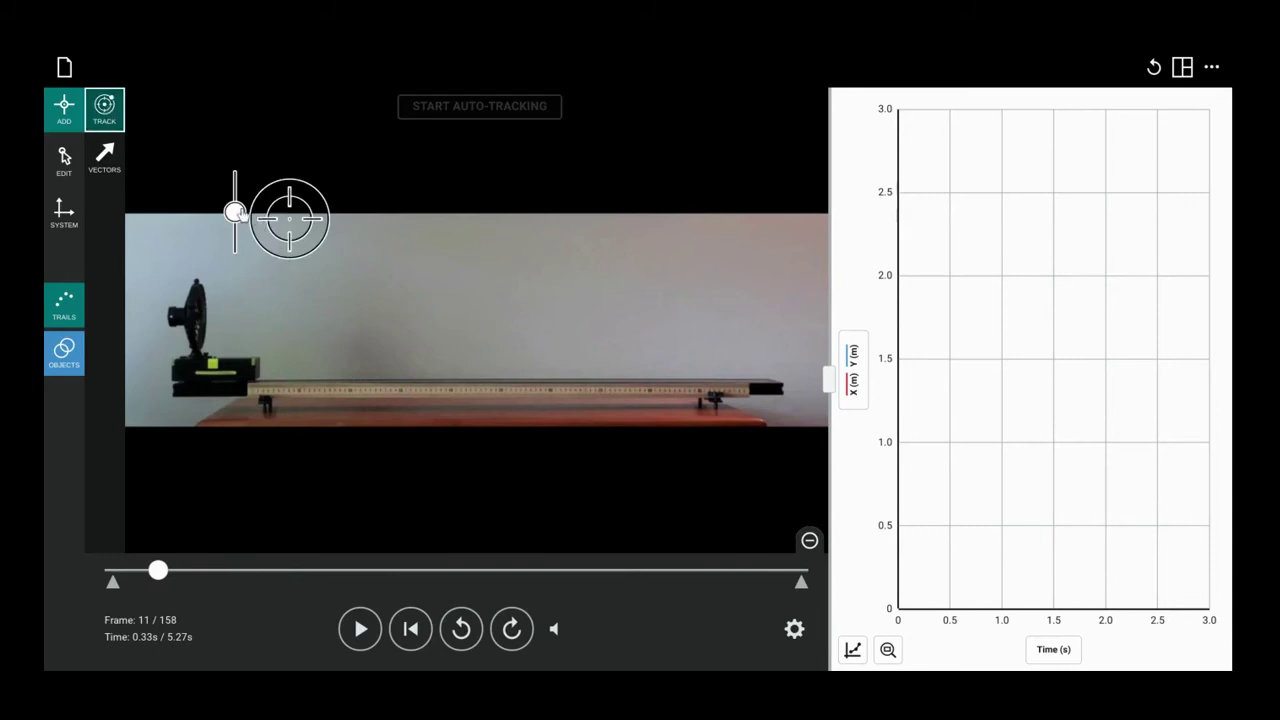
mouse_move(234, 212)
left_mouse_down()
mouse_move(235, 229)
mouse_move(235, 210)
mouse_move(243, 221)
left_mouse_up()
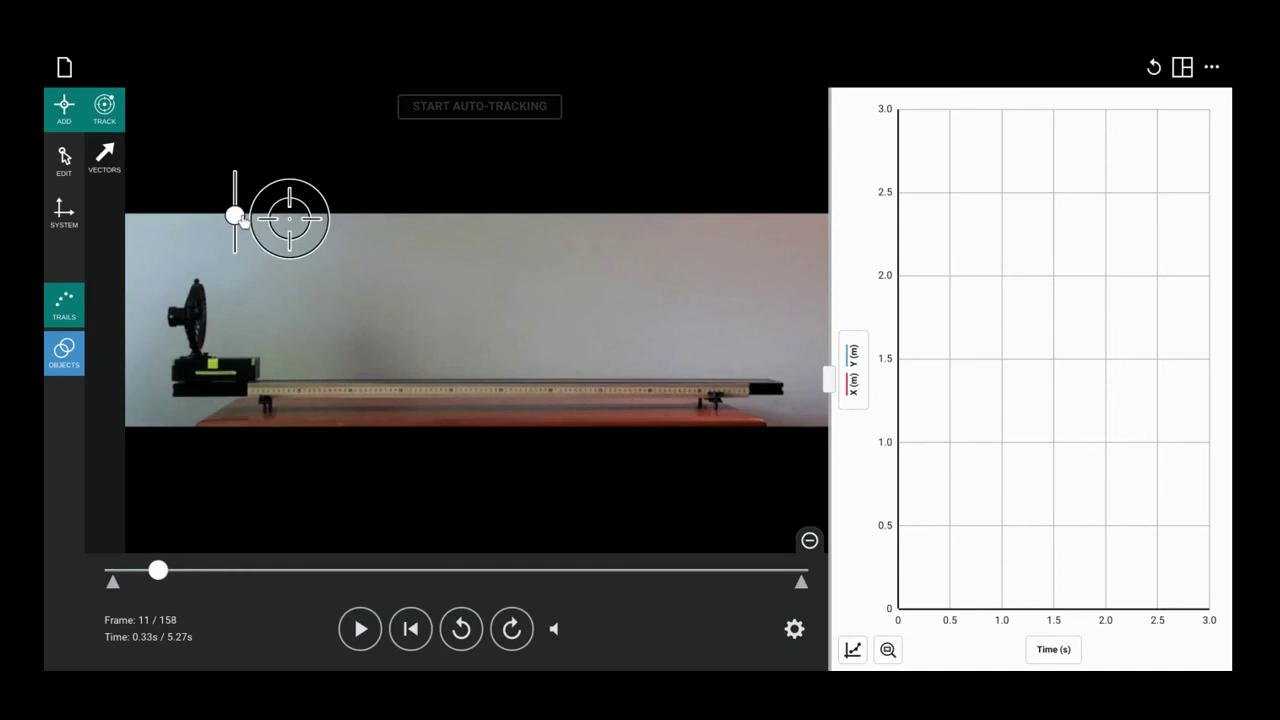
left_click(104, 110)
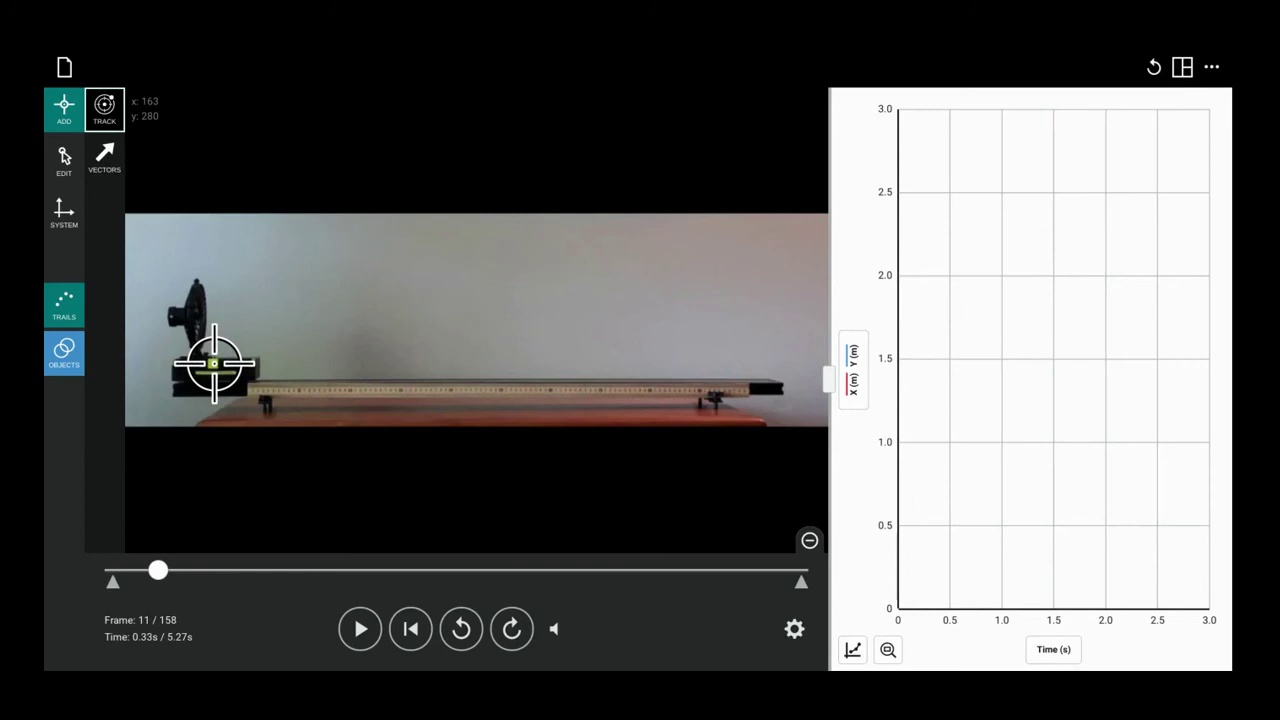
- Mark the cart's position every five frames from frame 11 through the final frame 158
left_click(213, 363)
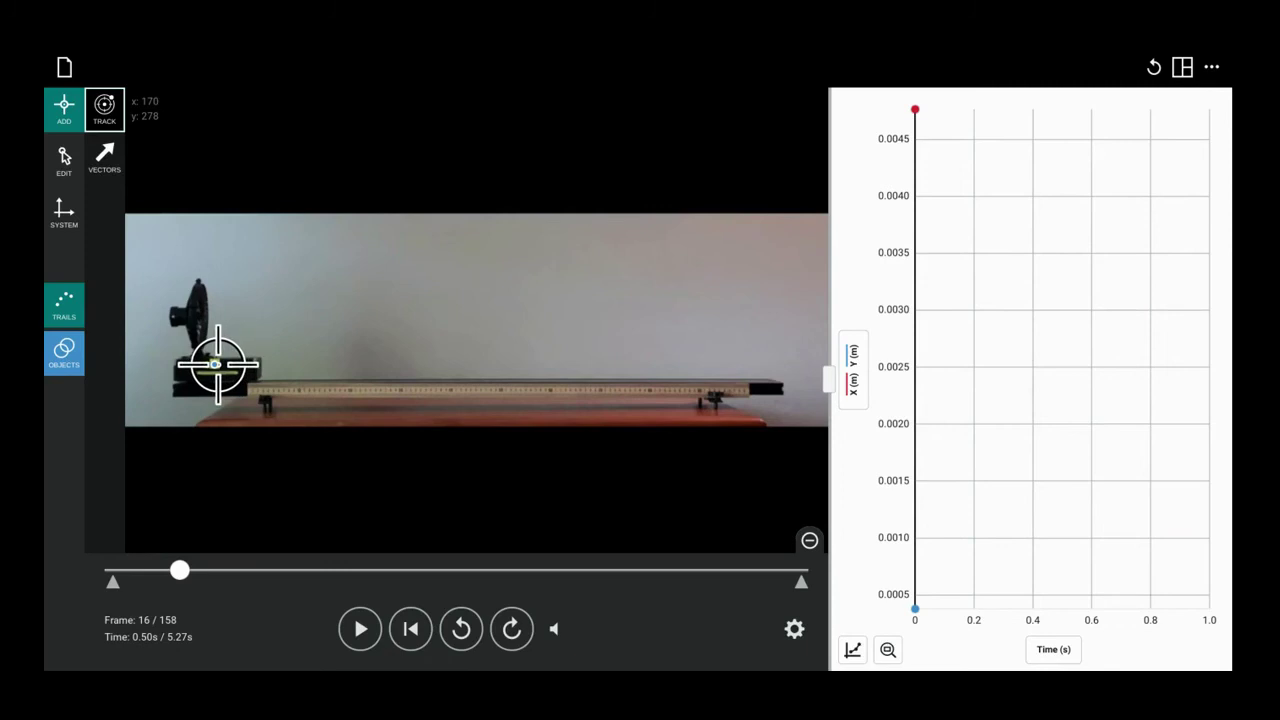
left_click(217, 365)
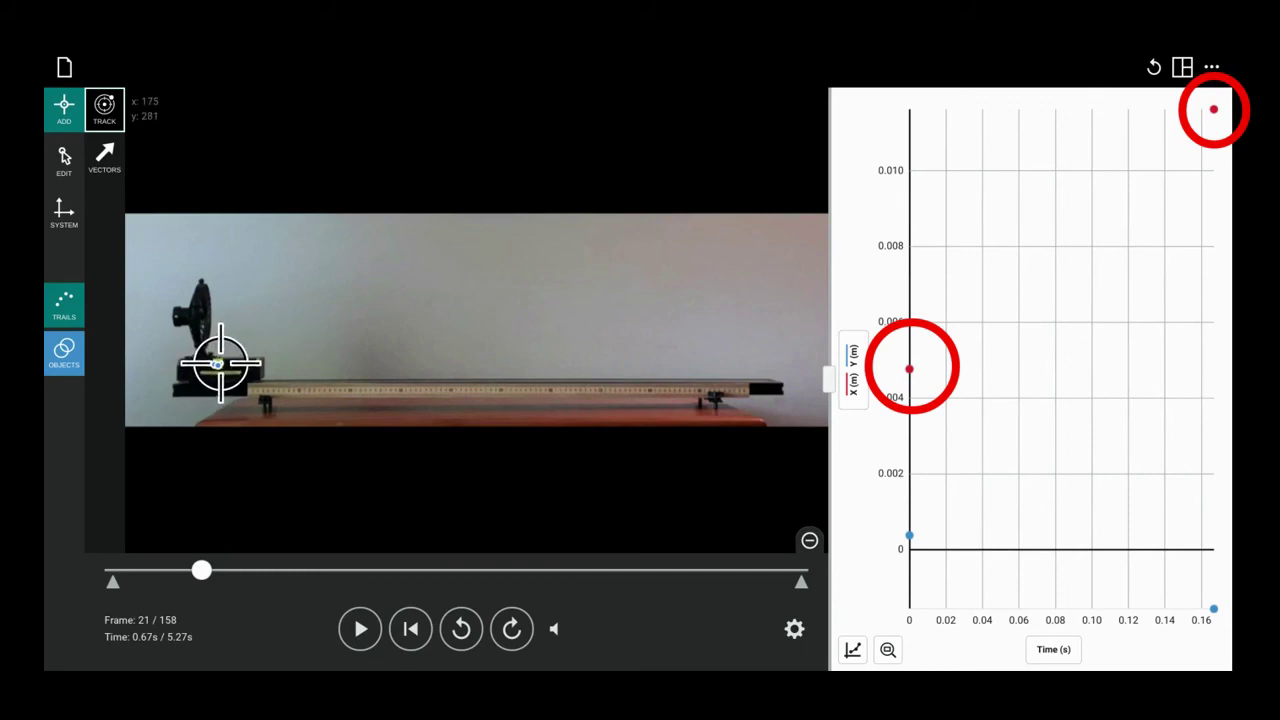
left_click(220, 364)
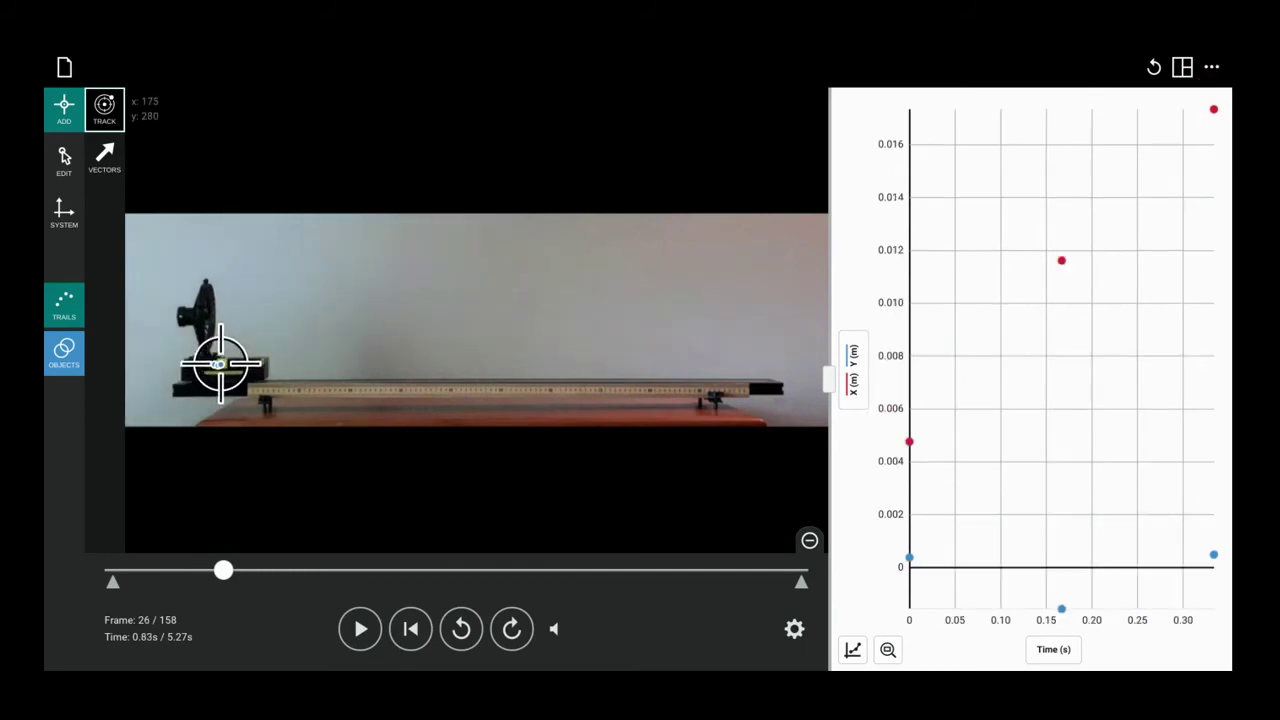
left_click(228, 364)
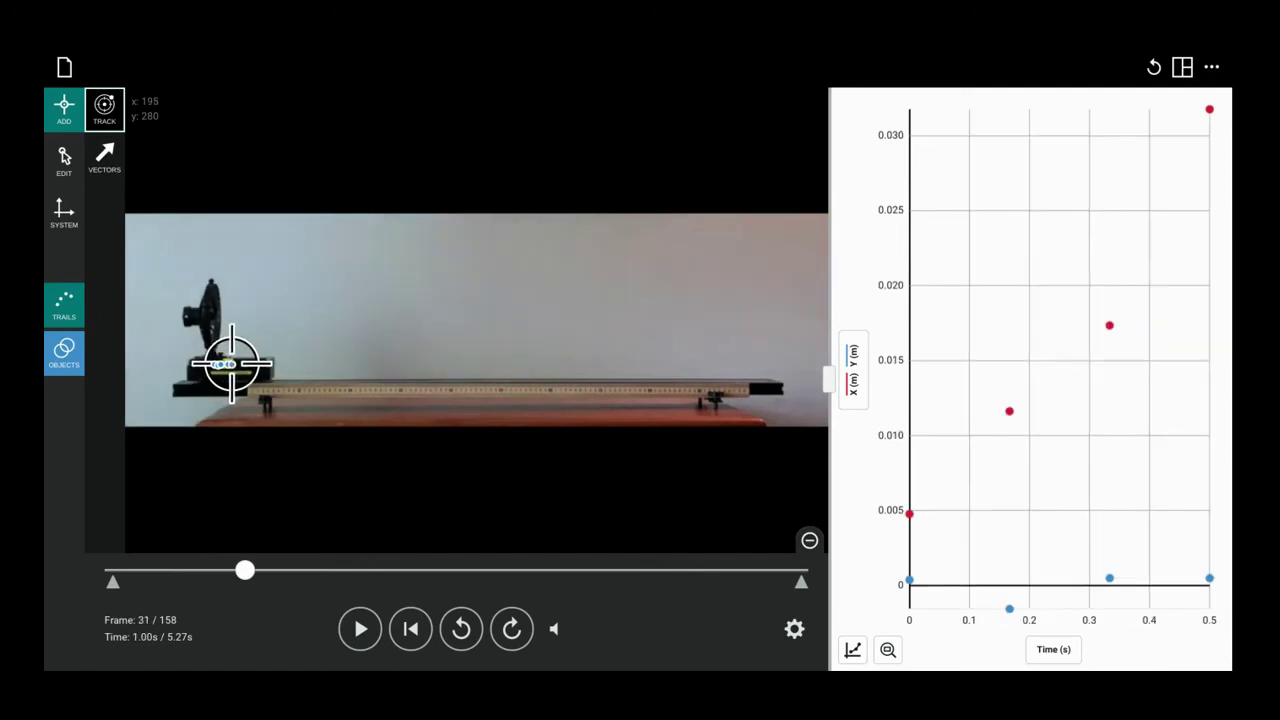
left_click(234, 364)
left_click(238, 364)
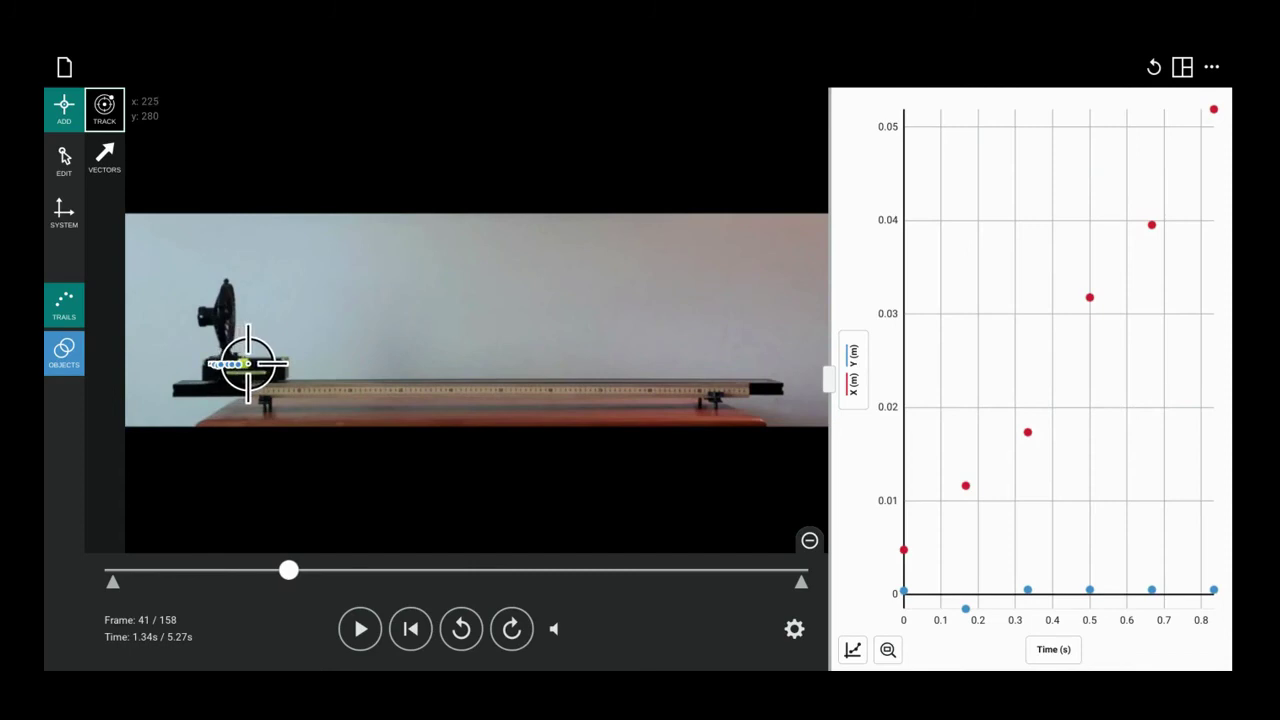
left_click(248, 364)
left_click(257, 364)
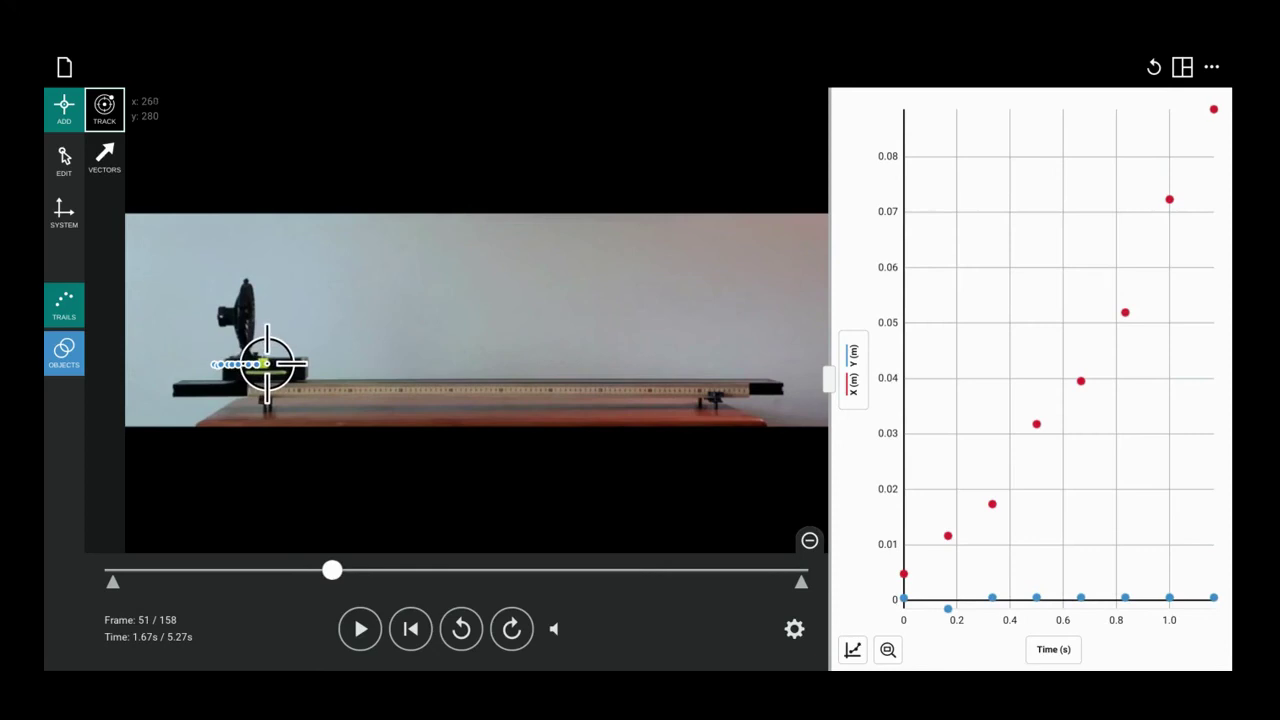
left_click(268, 364)
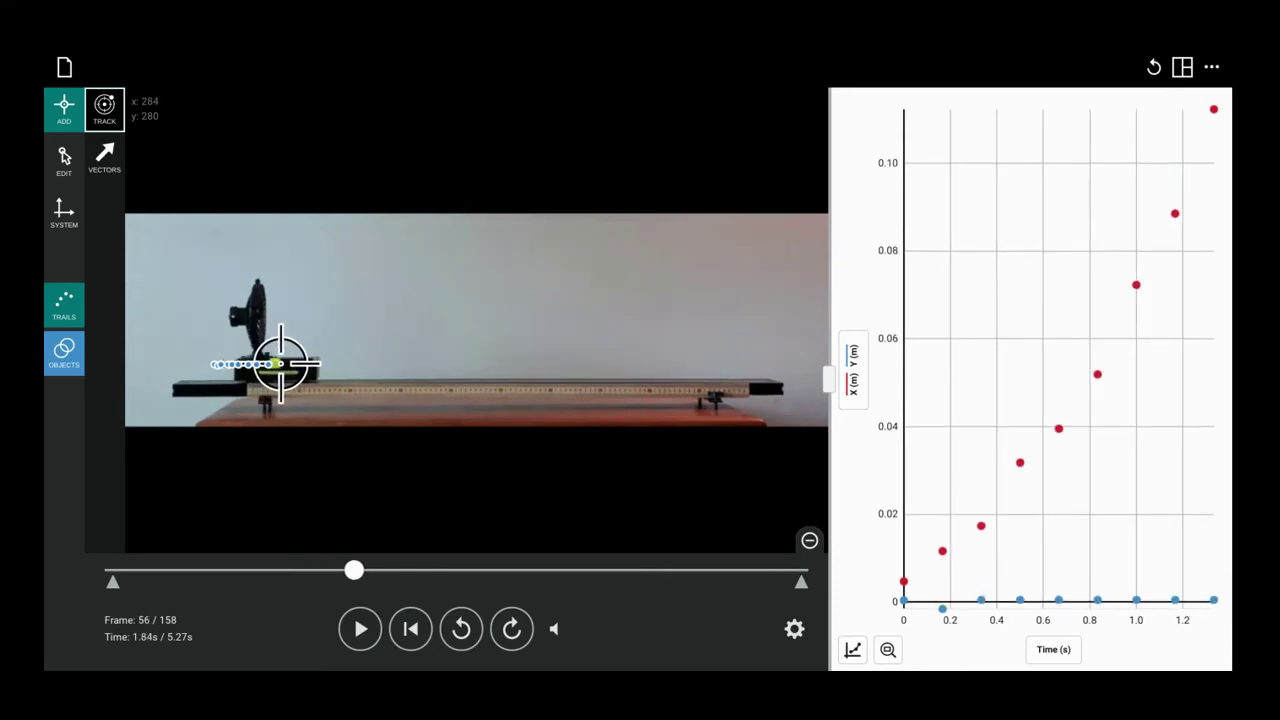
left_click(281, 364)
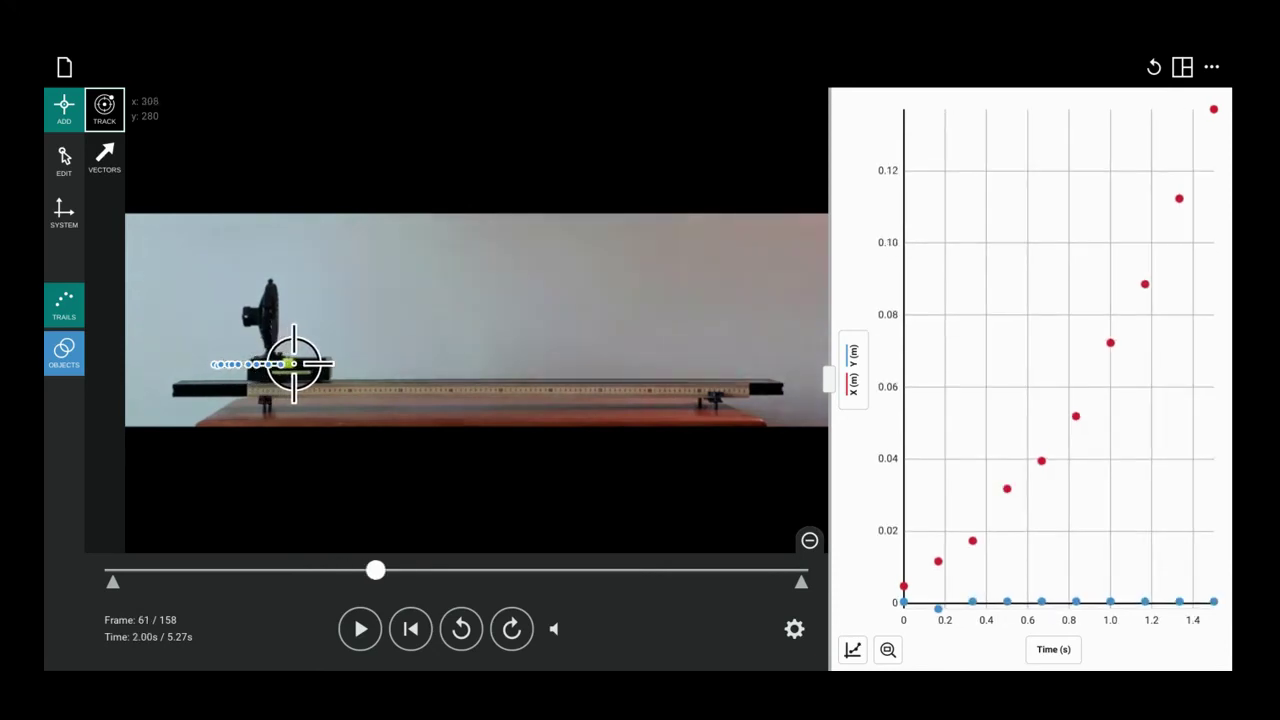
left_click(293, 364)
left_click(308, 364)
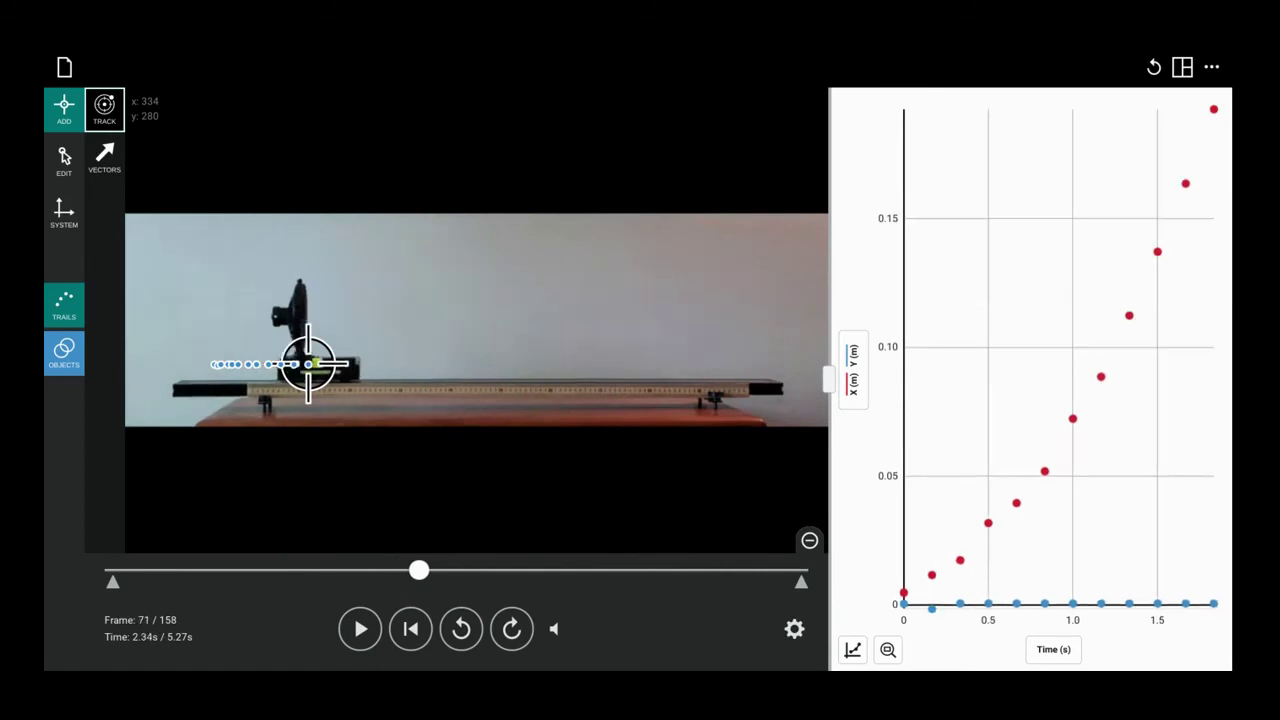
left_click(322, 364)
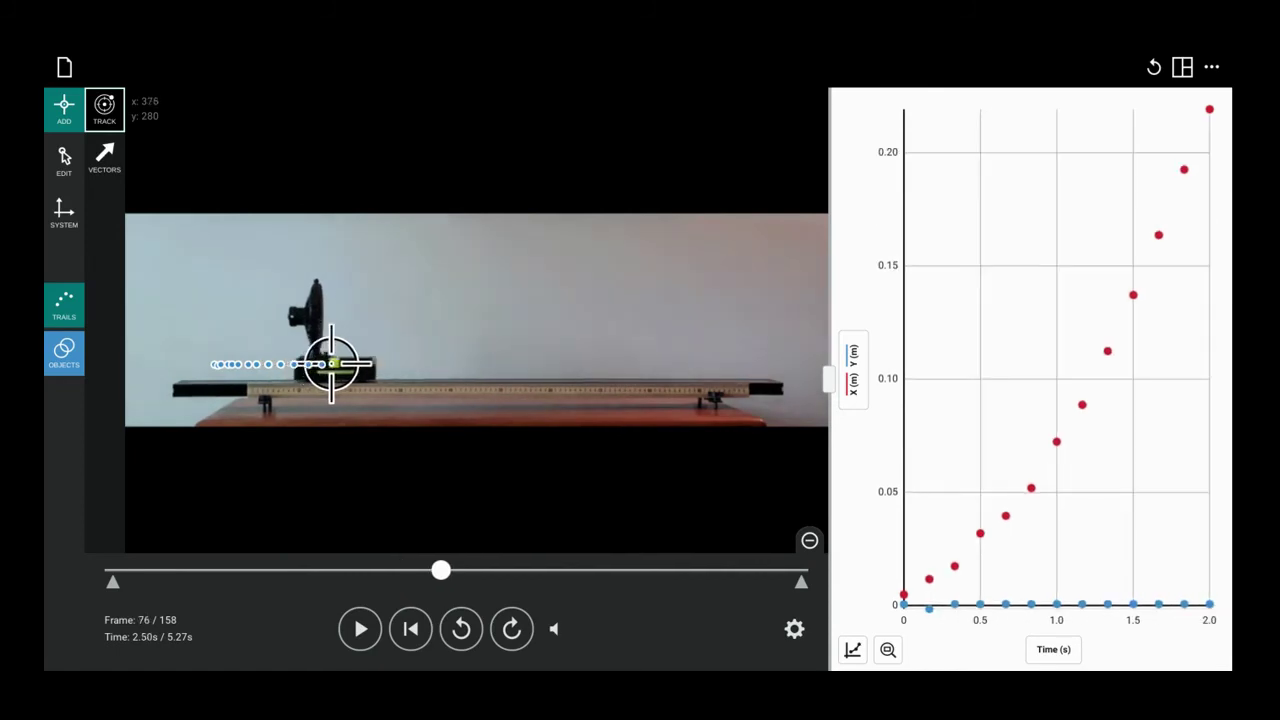
left_click(338, 364)
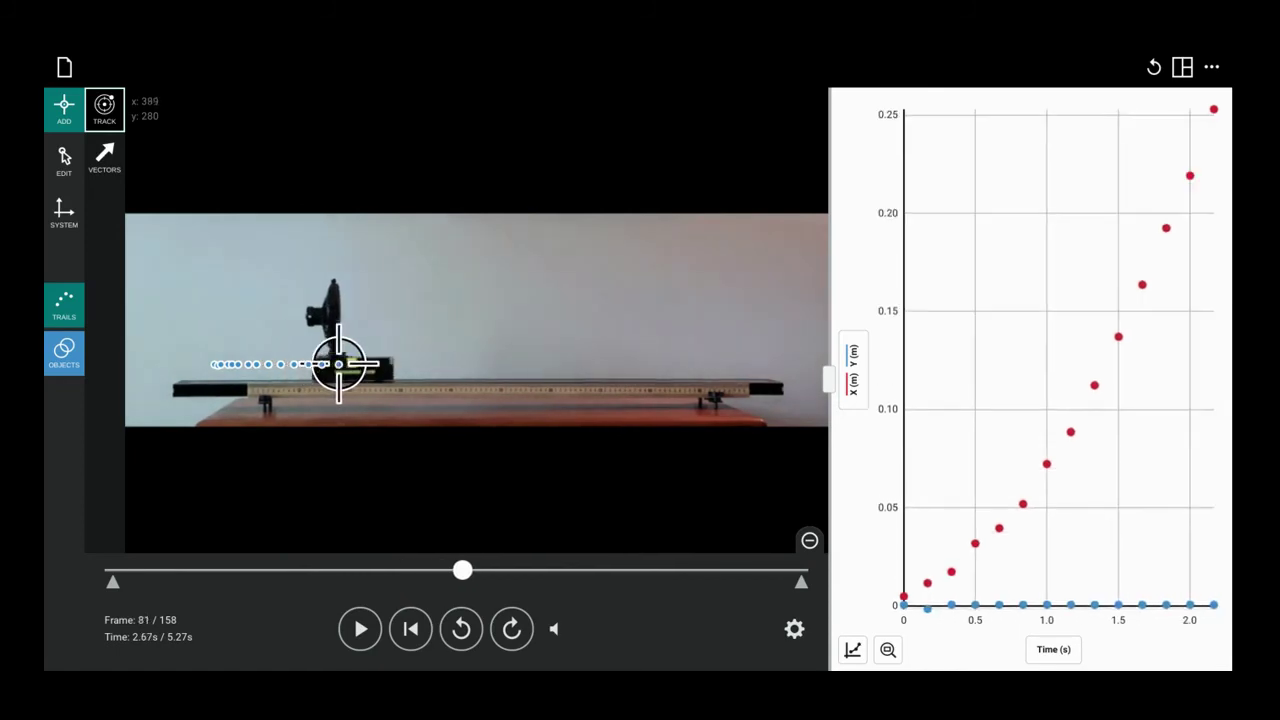
left_click(357, 364)
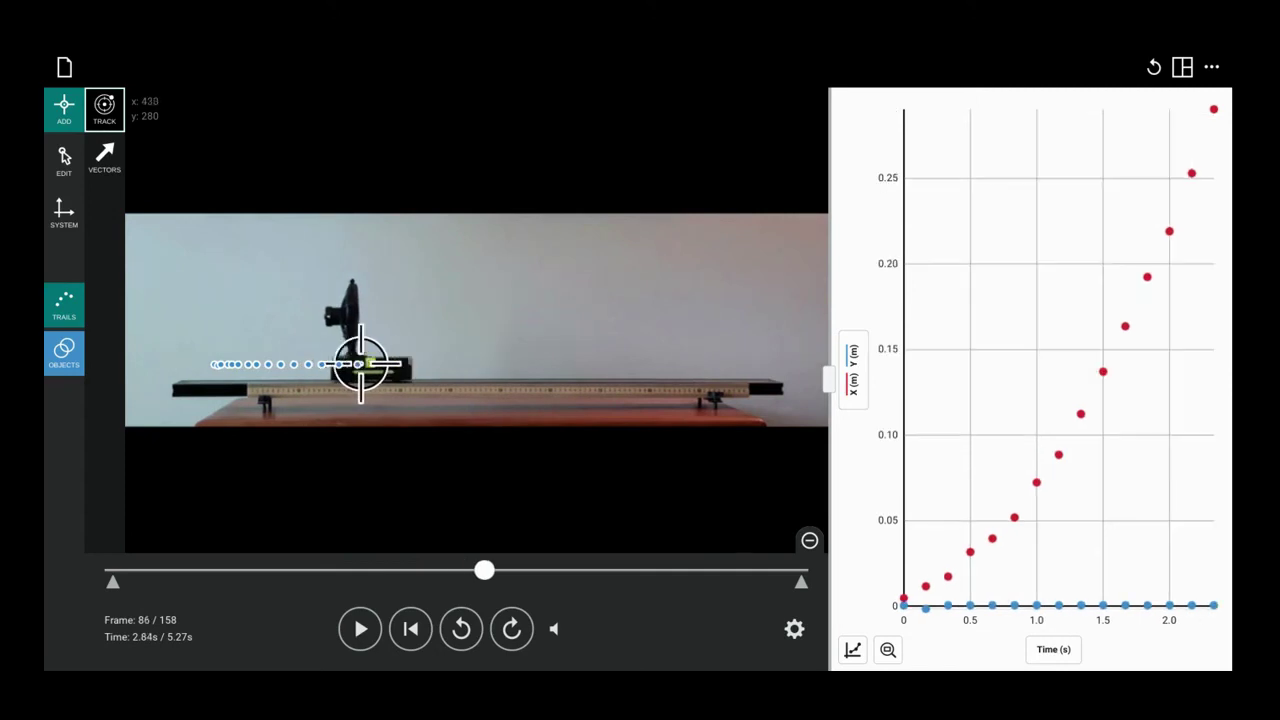
left_click(376, 364)
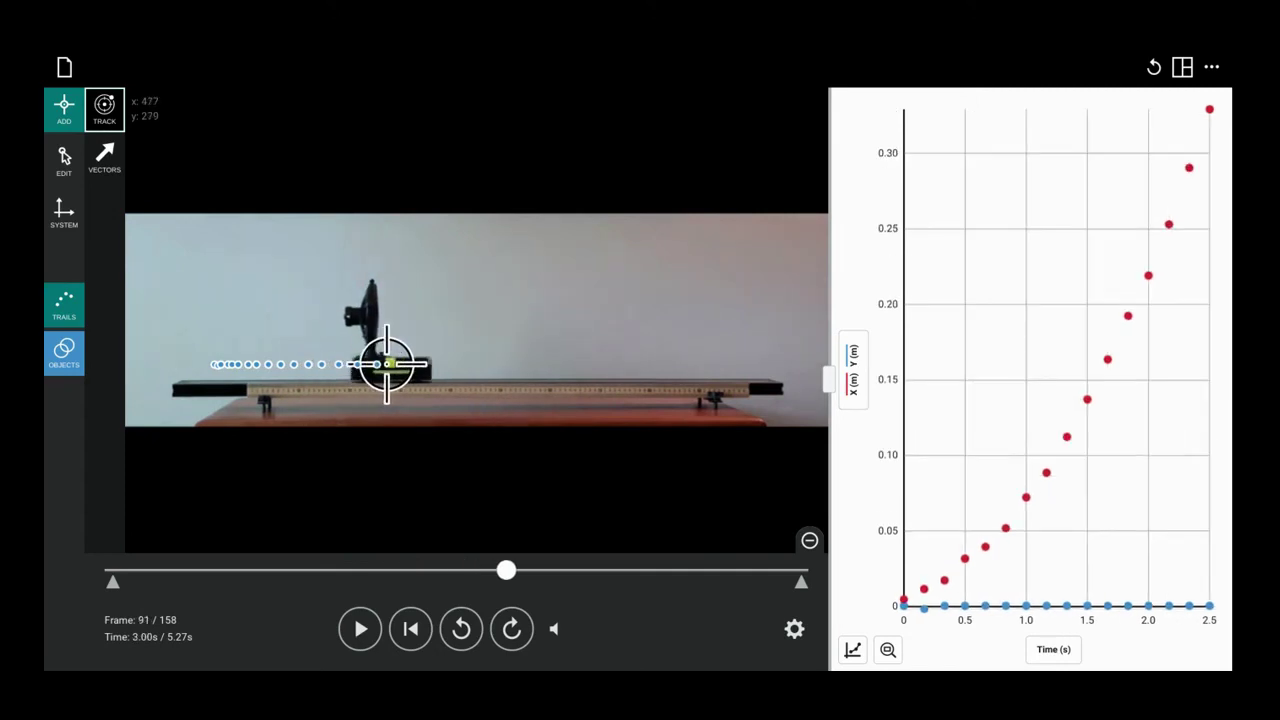
left_click(397, 364)
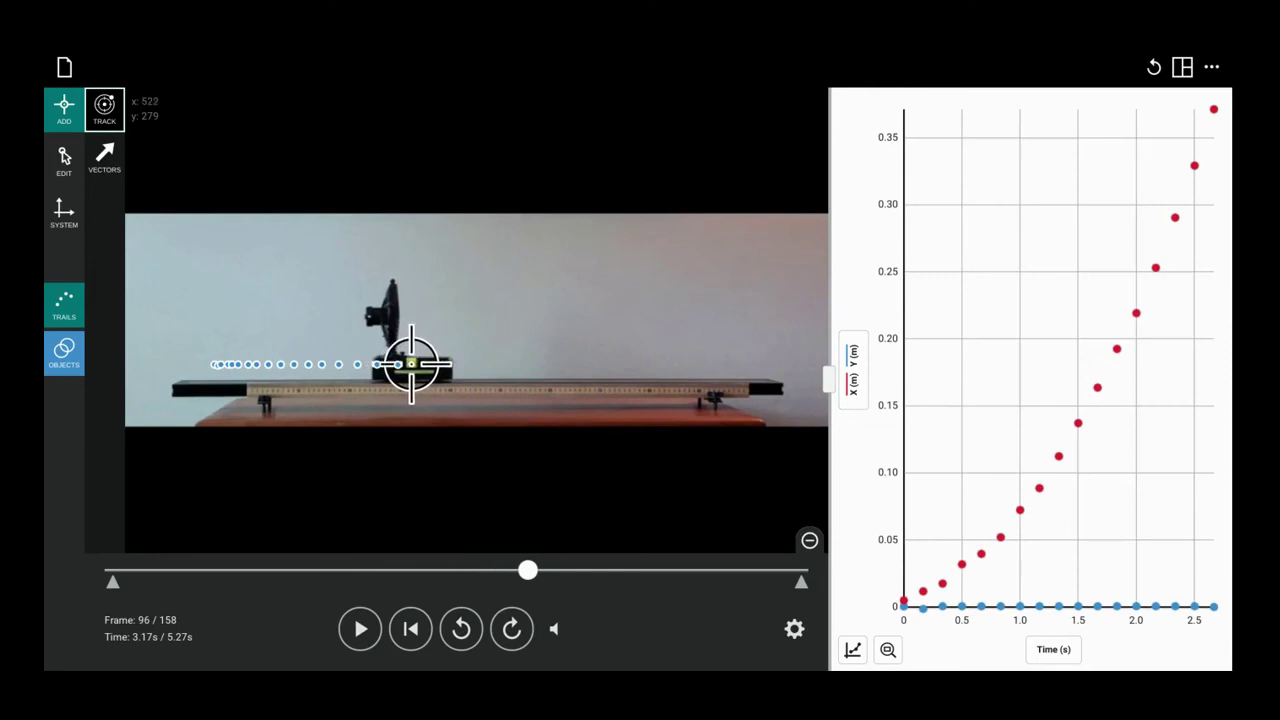
left_click(416, 364)
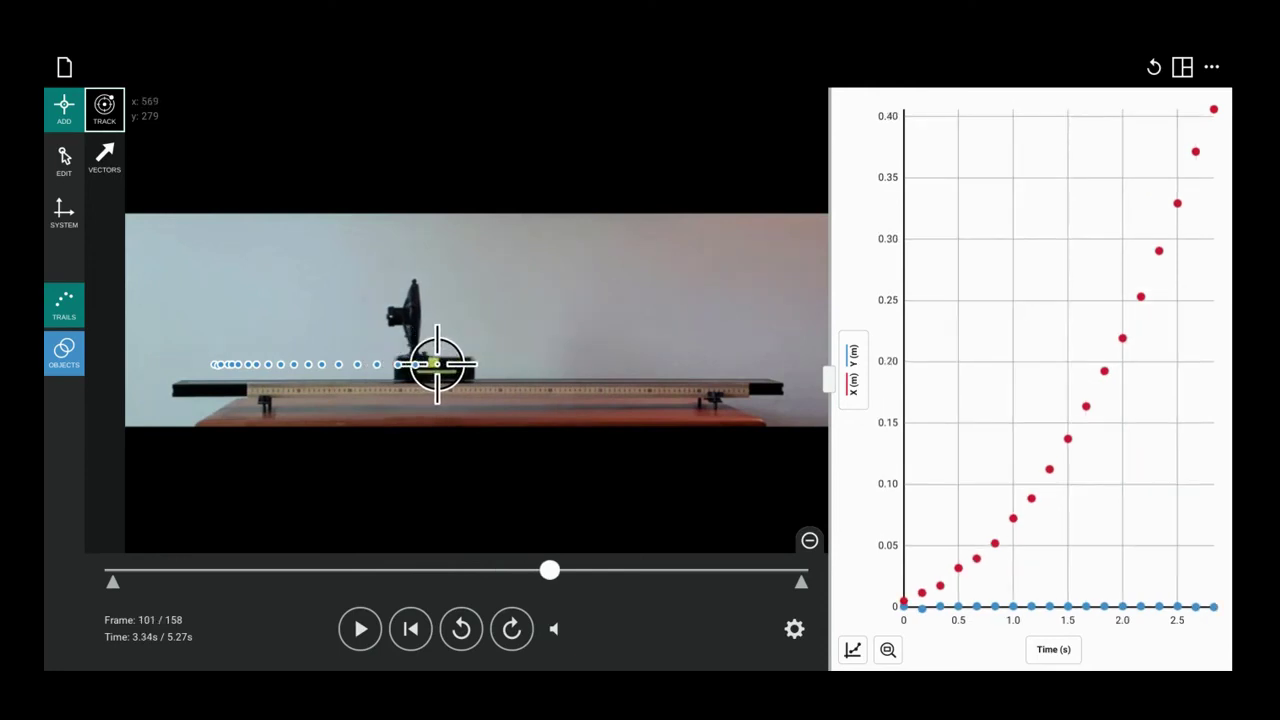
left_click(436, 364)
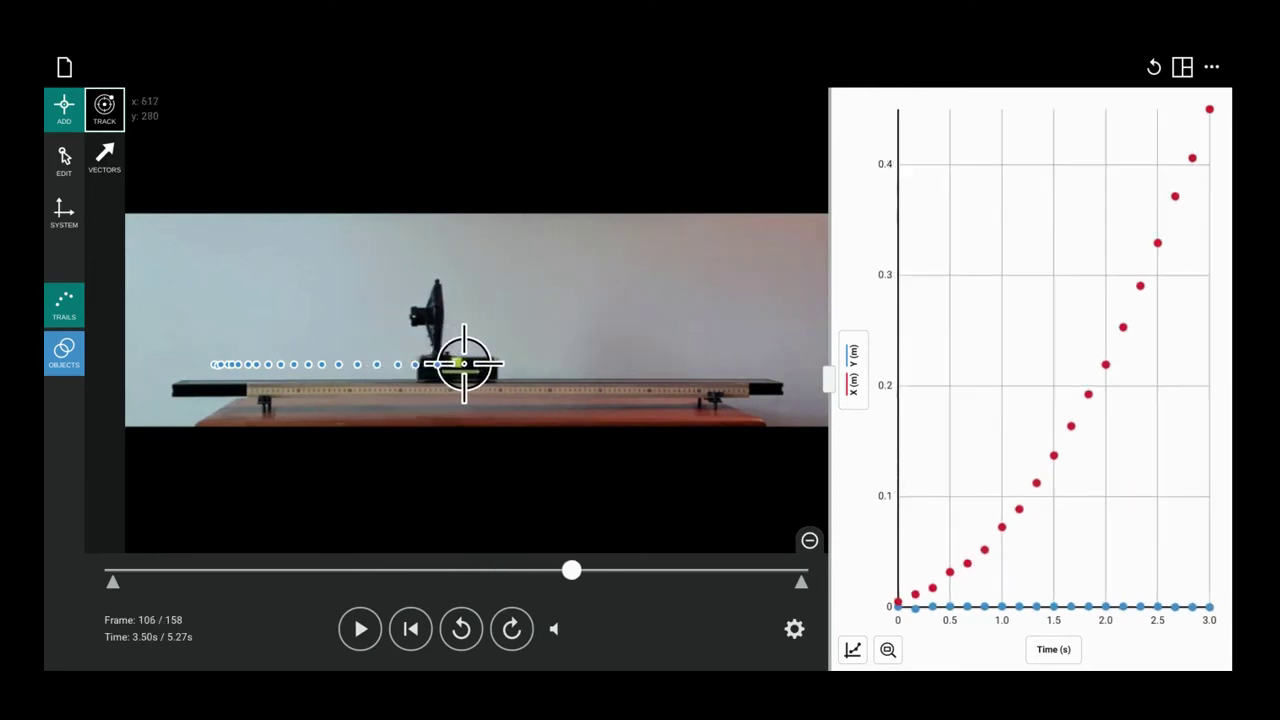
left_click(461, 364)
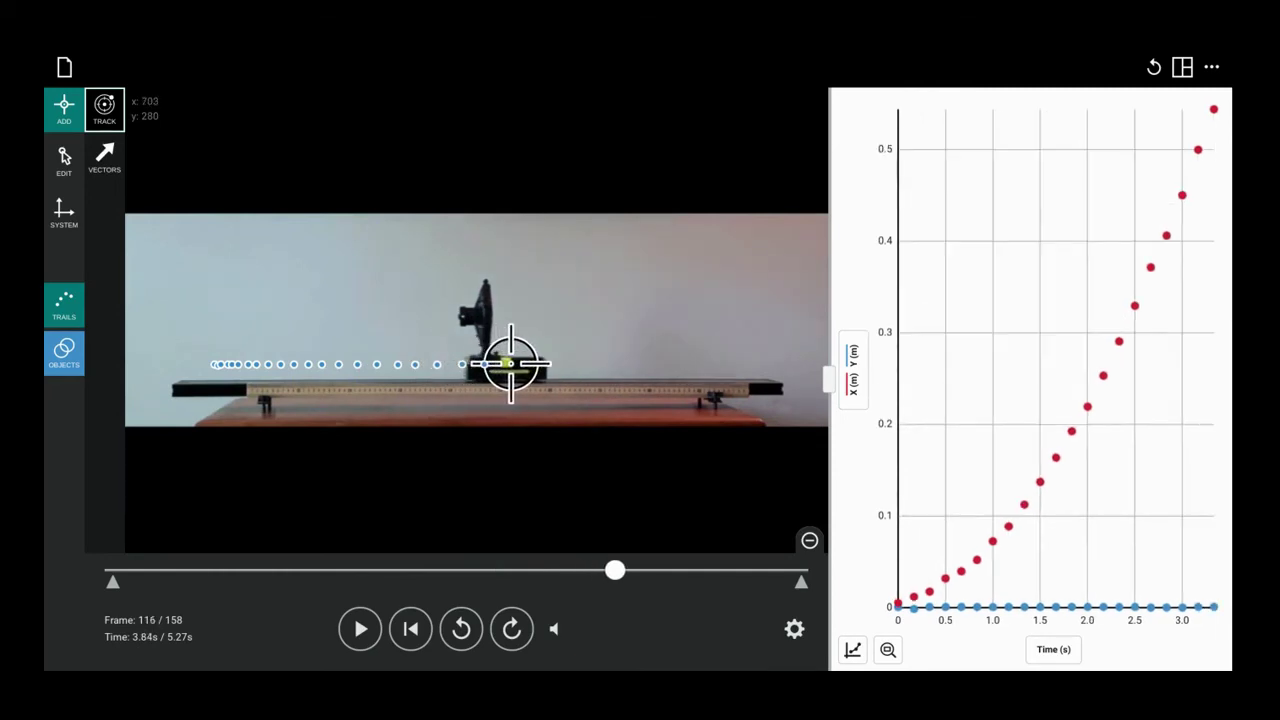
left_click(510, 364)
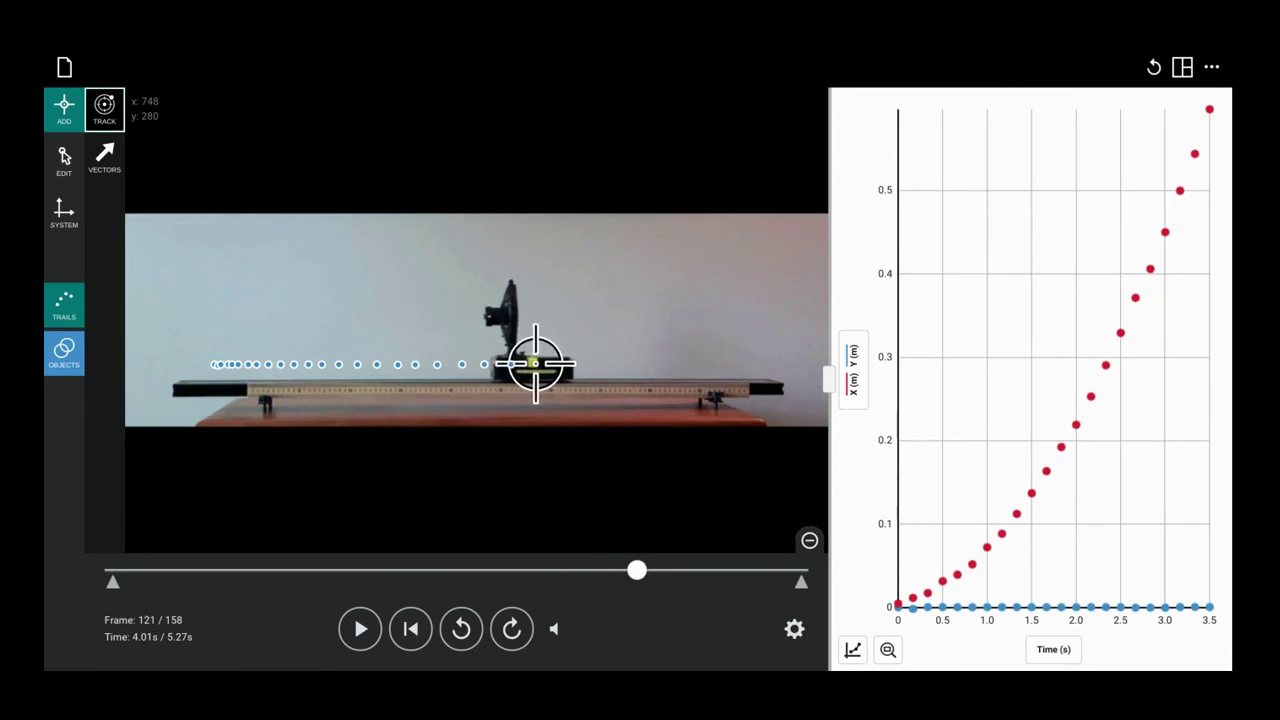
left_click(535, 364)
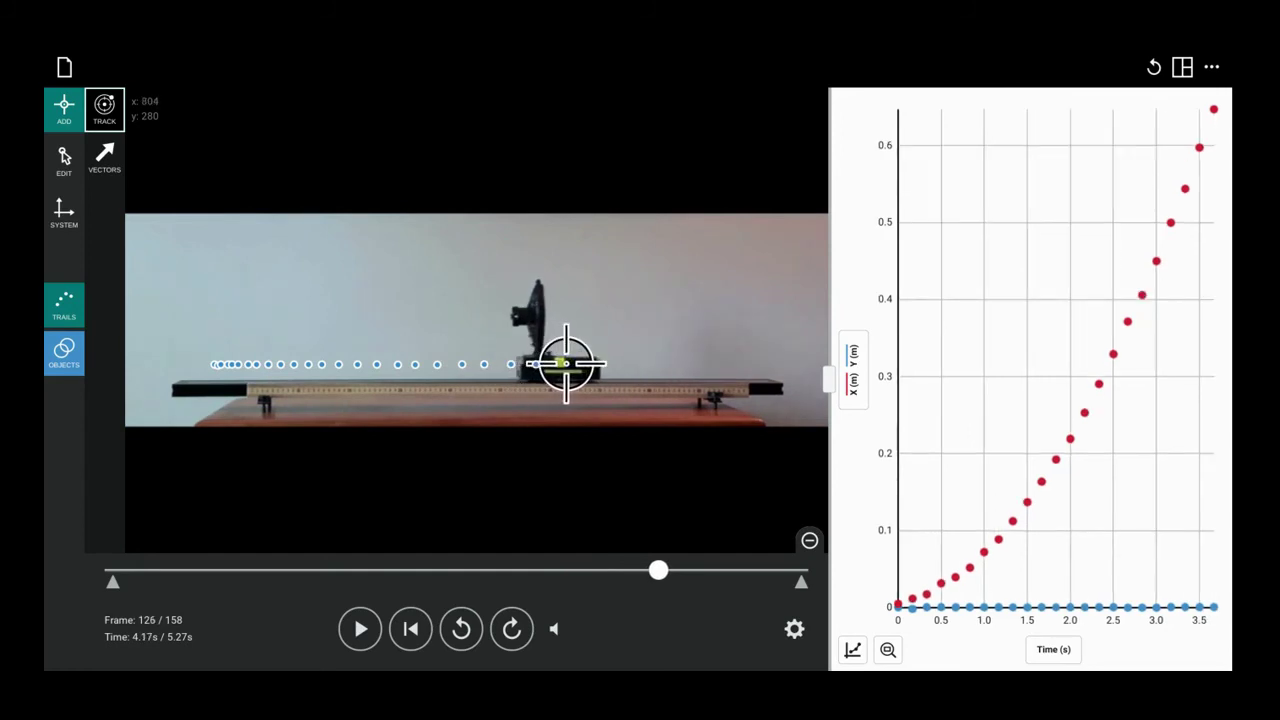
left_click(565, 363)
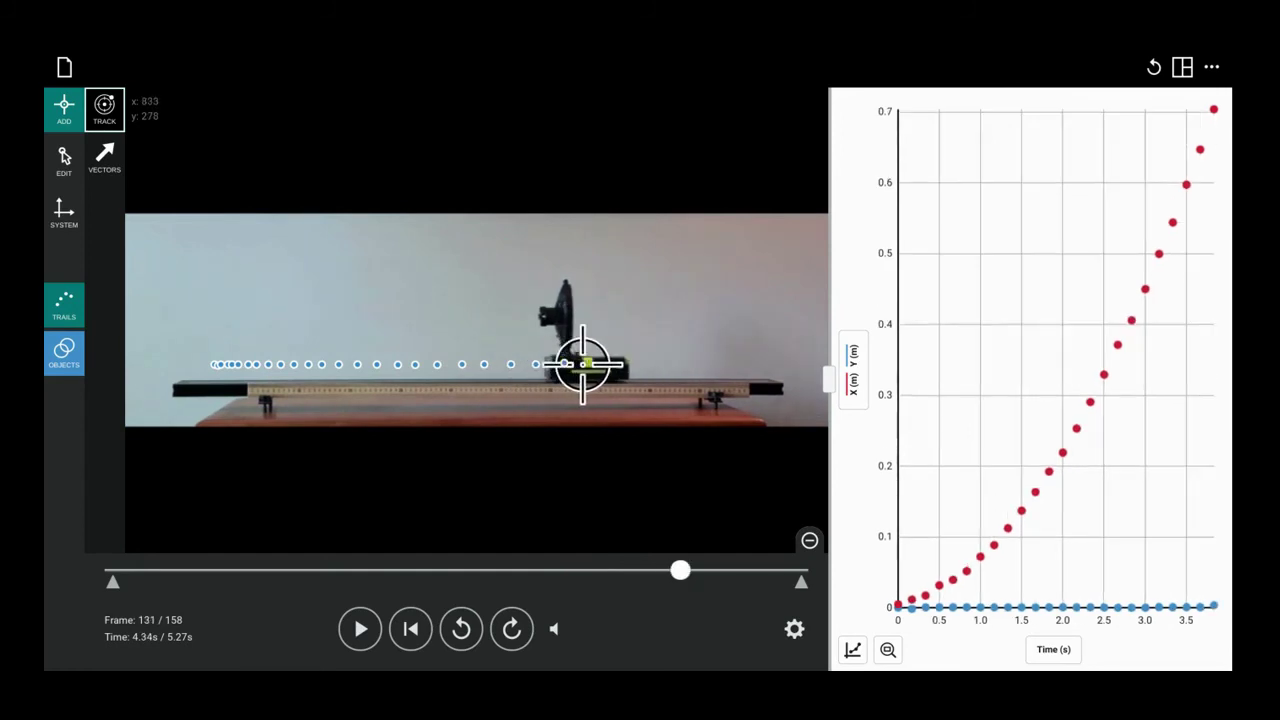
left_click(592, 364)
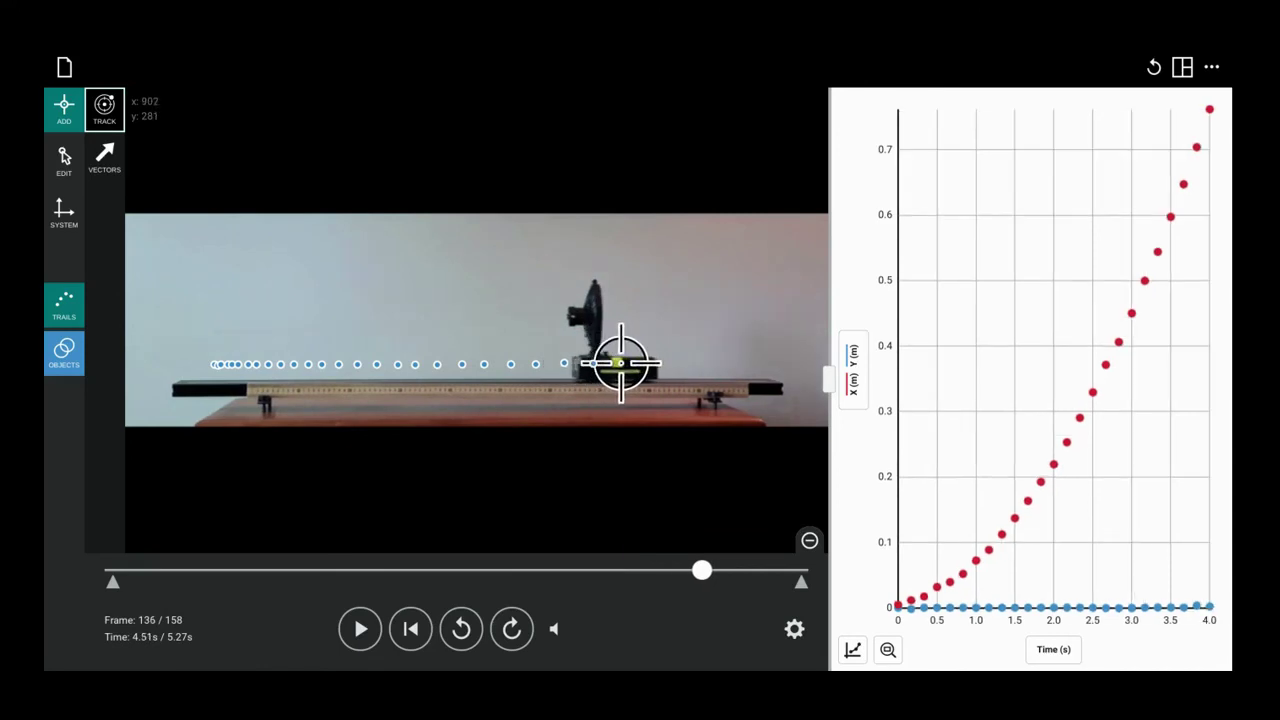
left_click(621, 363)
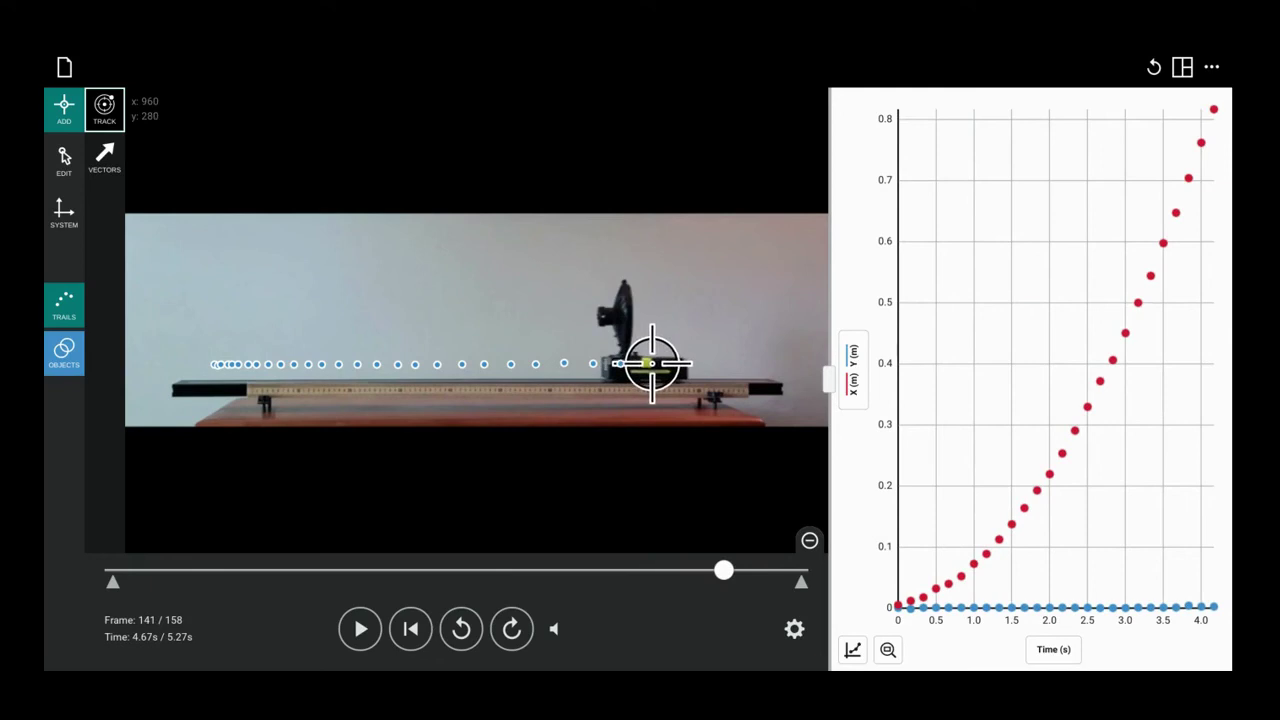
left_click(651, 363)
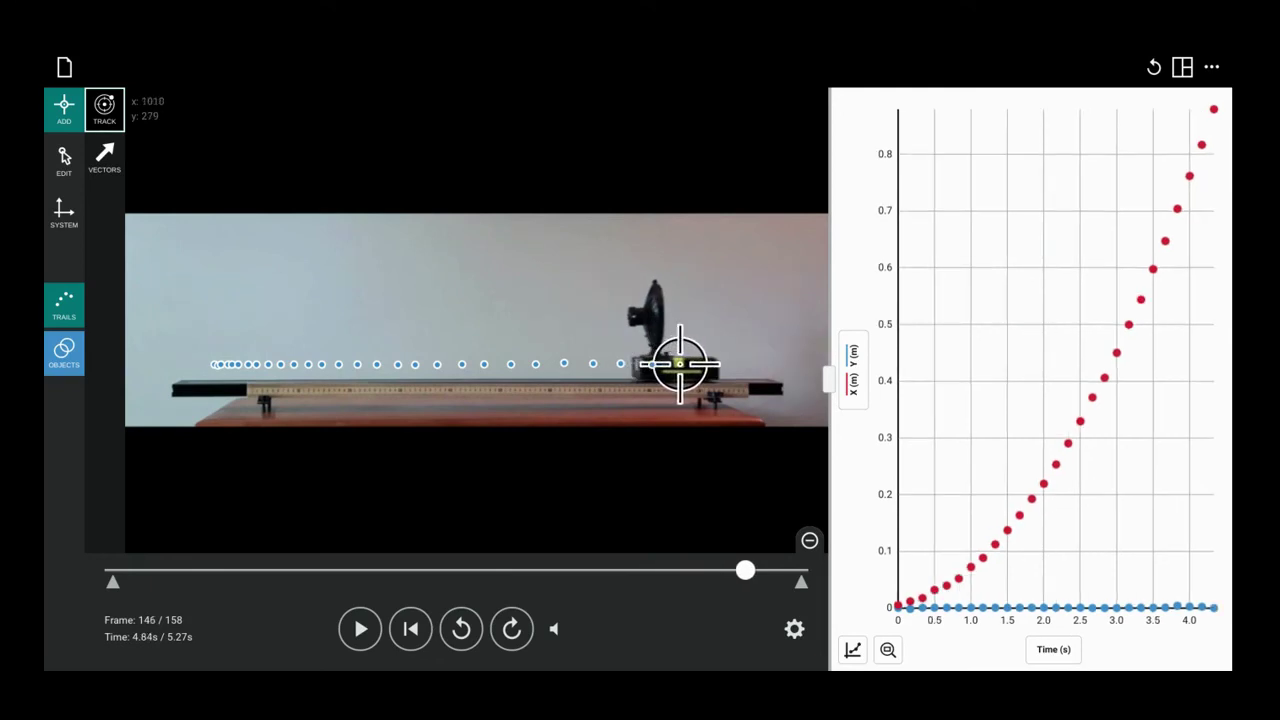
left_click(680, 363)
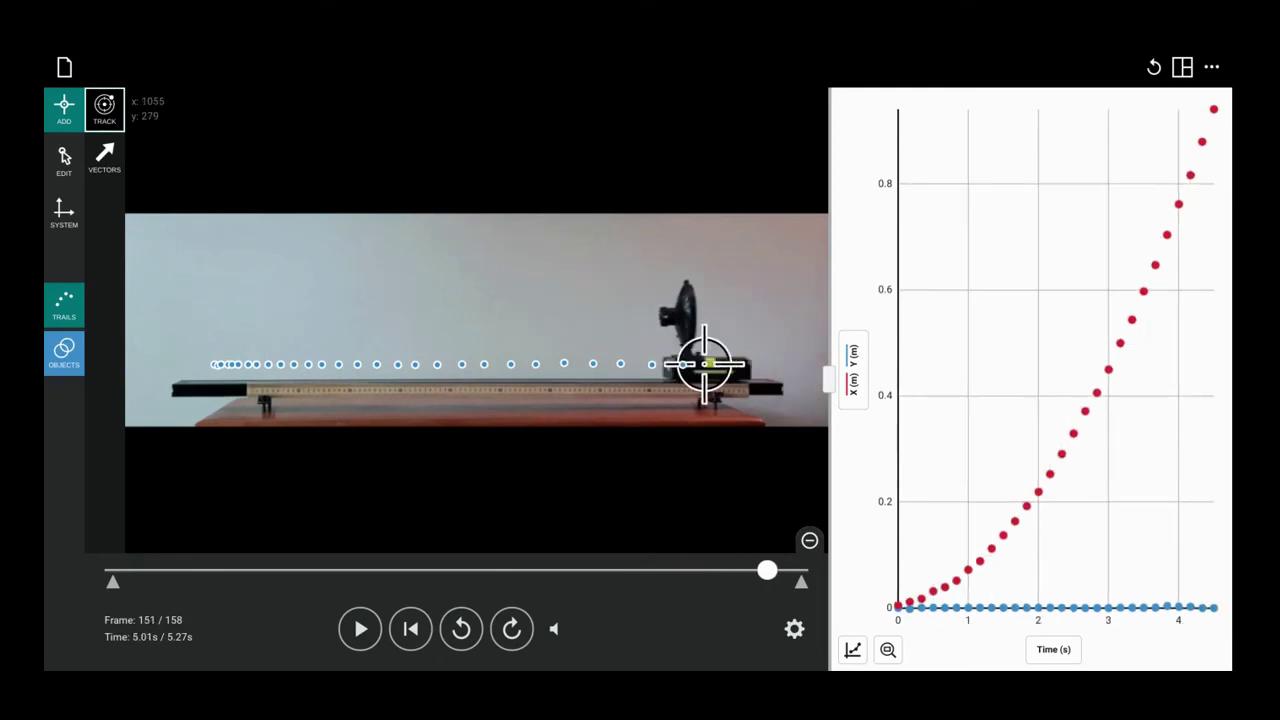
left_click(713, 363)
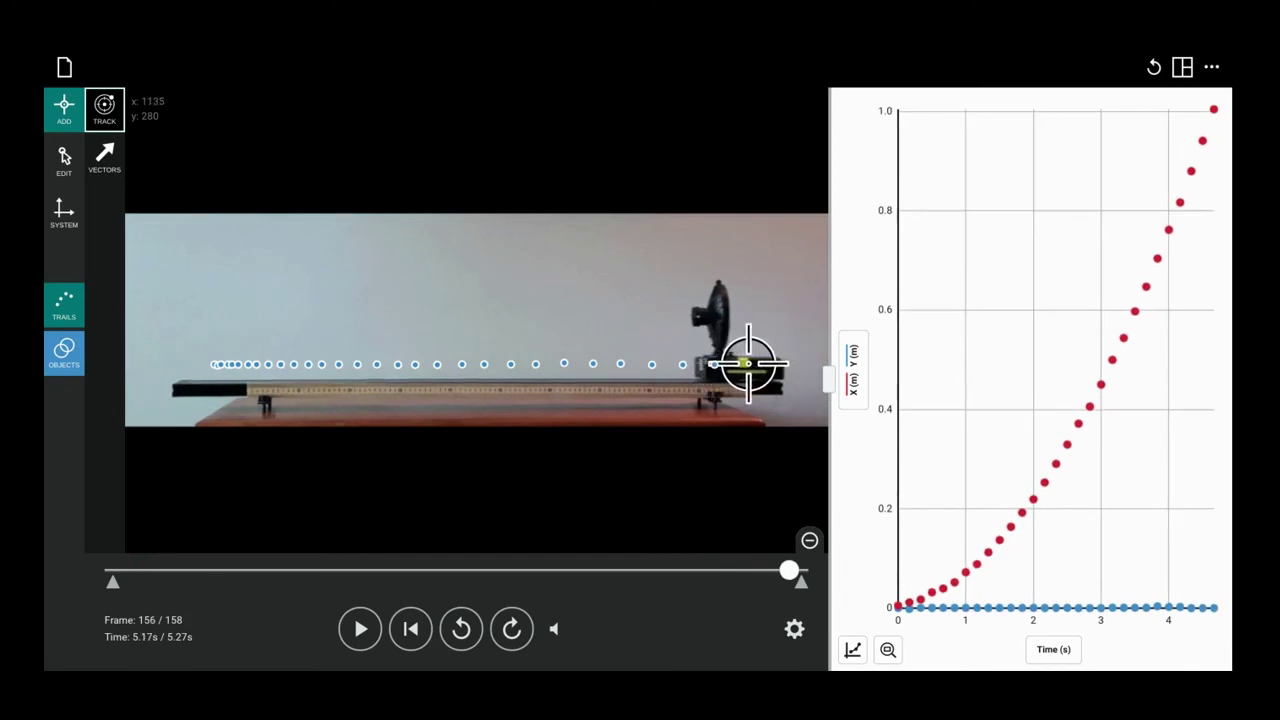
left_click(748, 364)
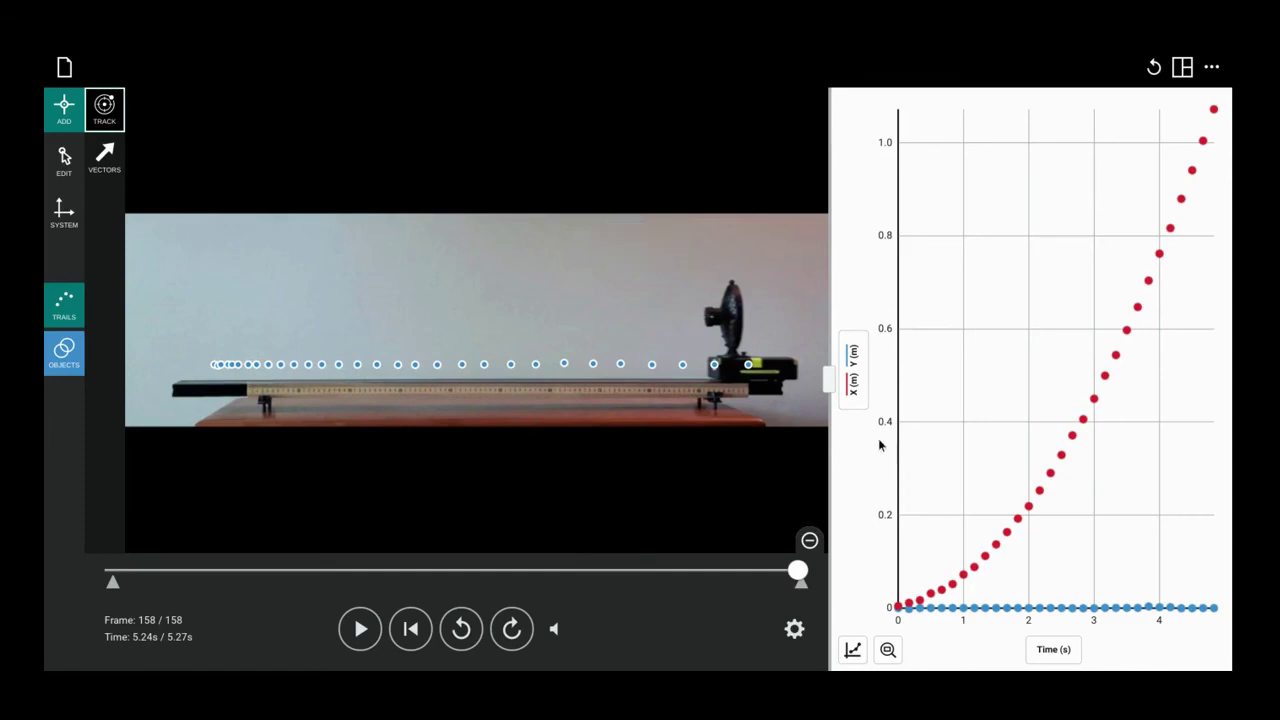
- Open the graph options menu and close it again without making changes
left_click(852, 650)
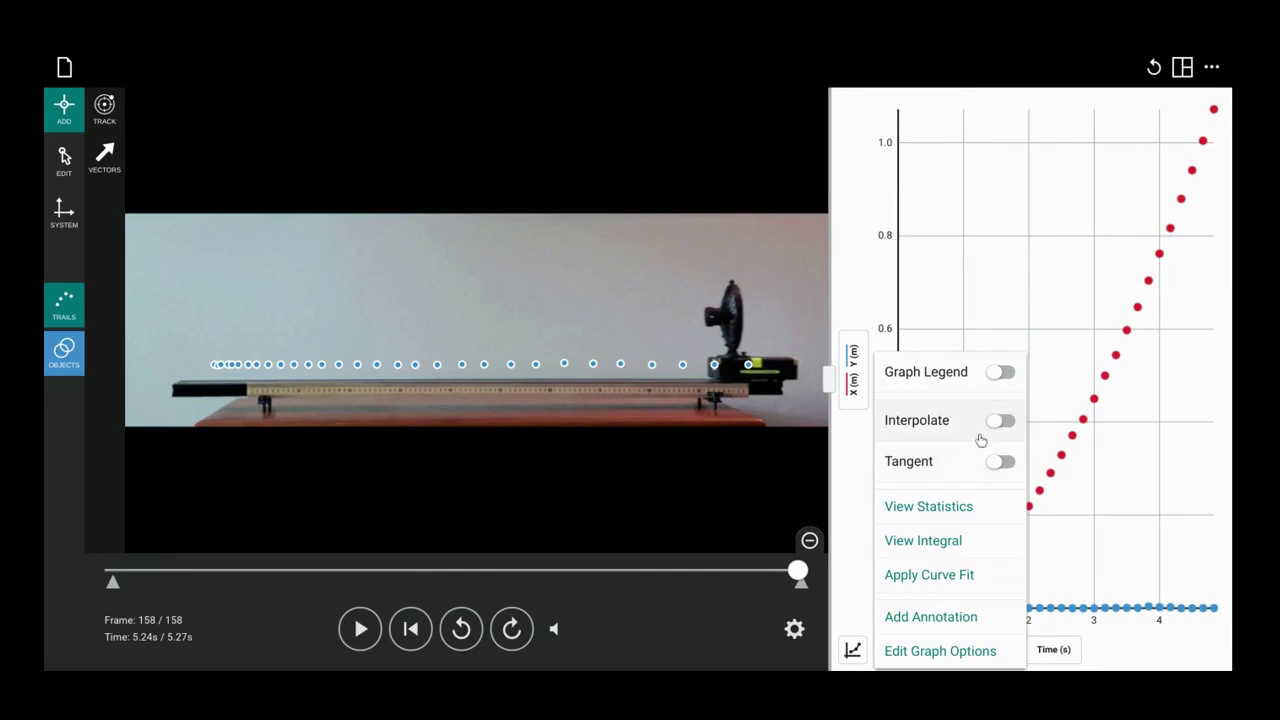
left_click(853, 651)
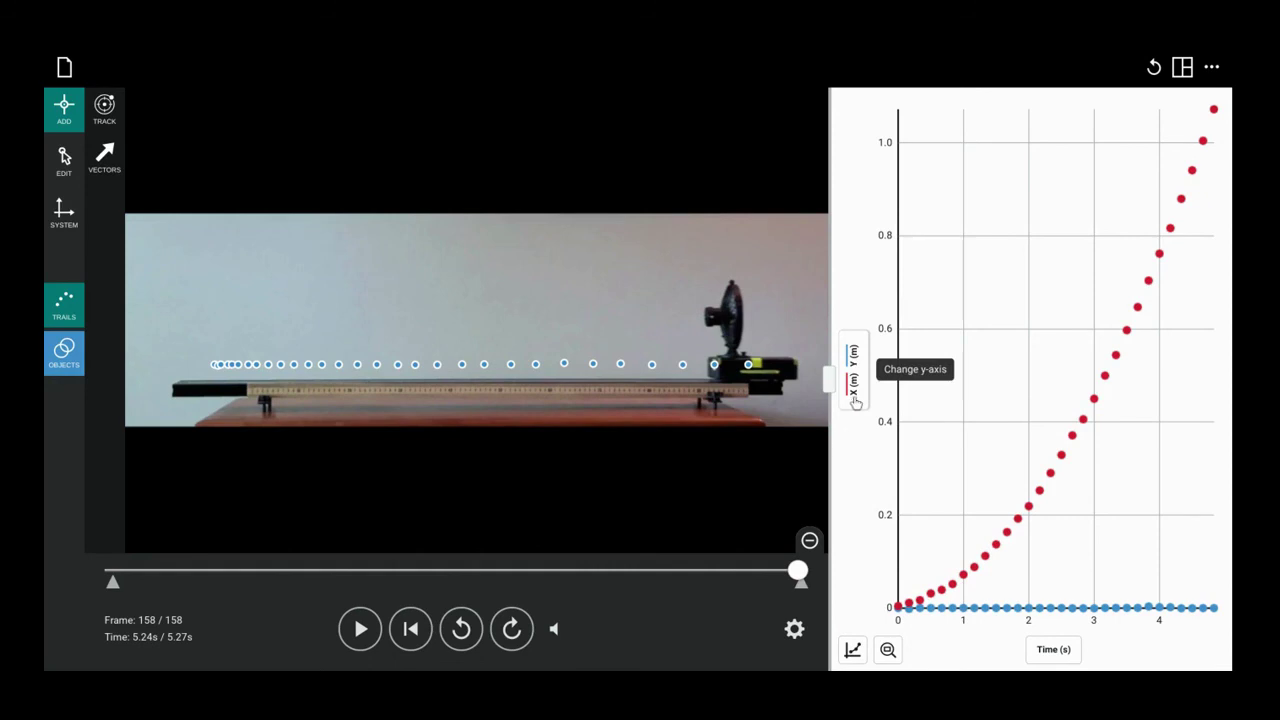
- Remove the Y (m) series in Plot Manager so only X (m) versus time is plotted
left_click(852, 358)
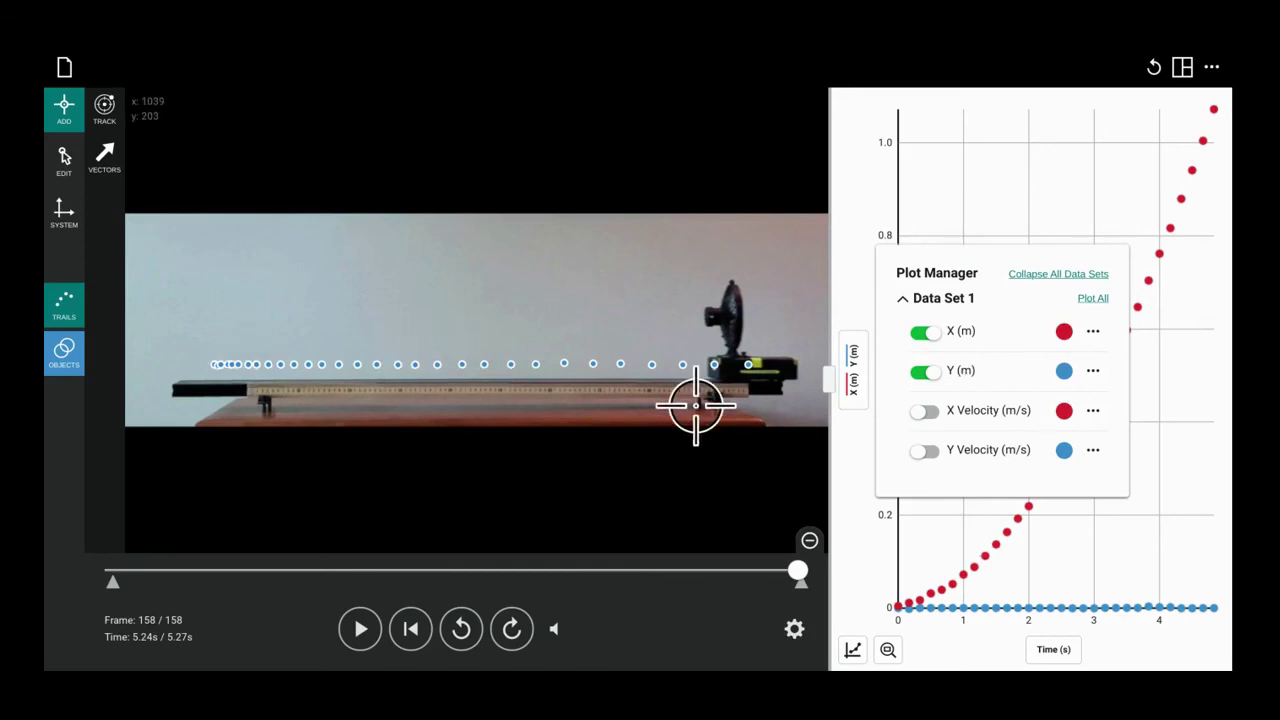
left_click(926, 372)
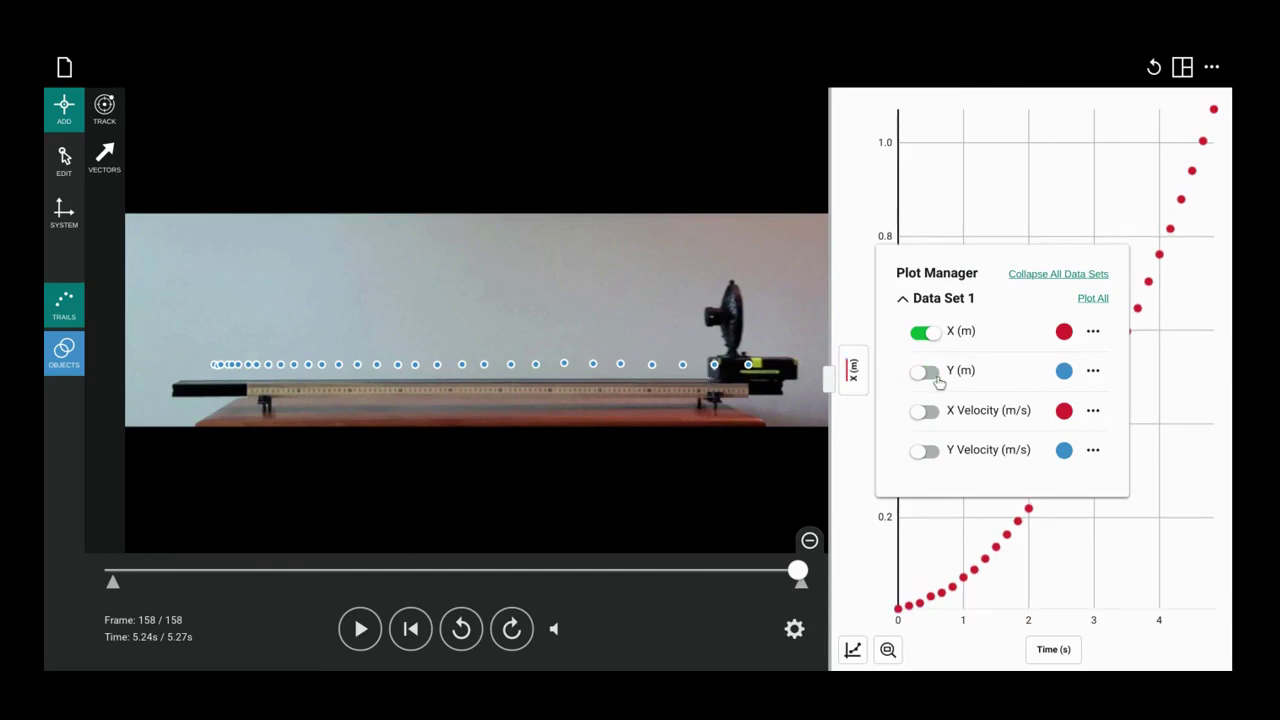
left_click(851, 436)
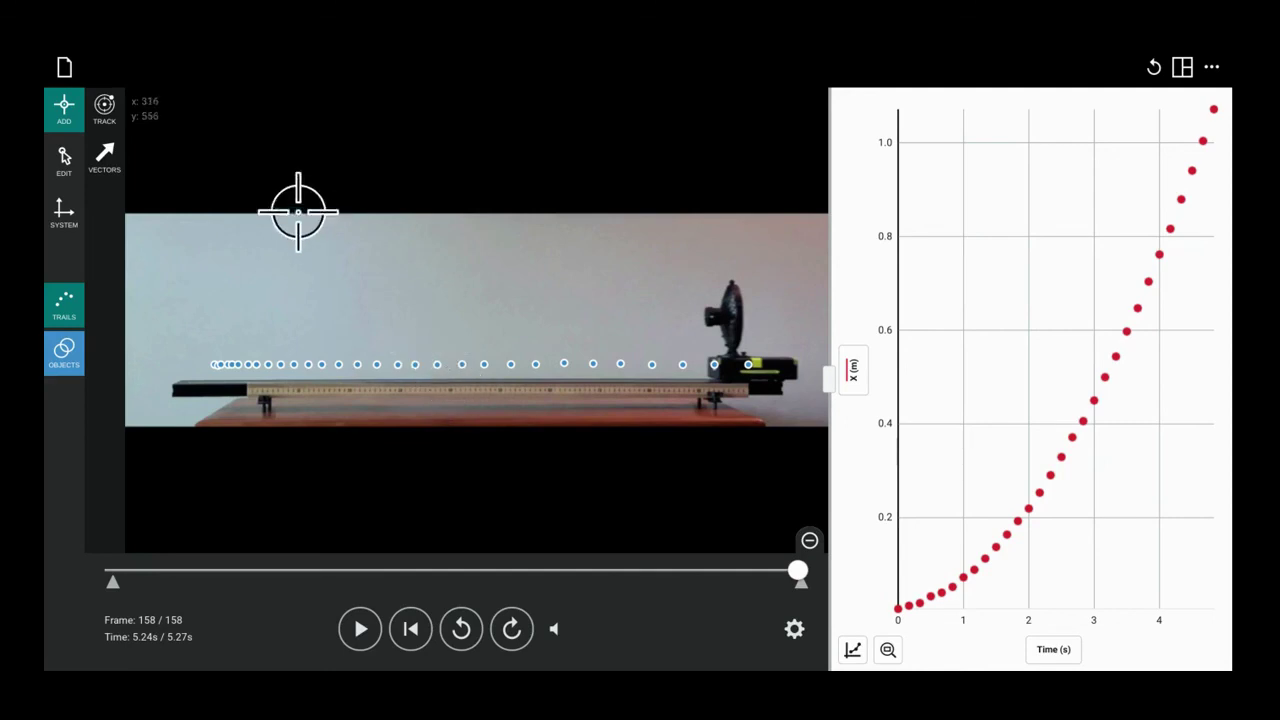
- Show the File menu with New Experiment, Save As and Export for the fan cart data
left_click(66, 69)
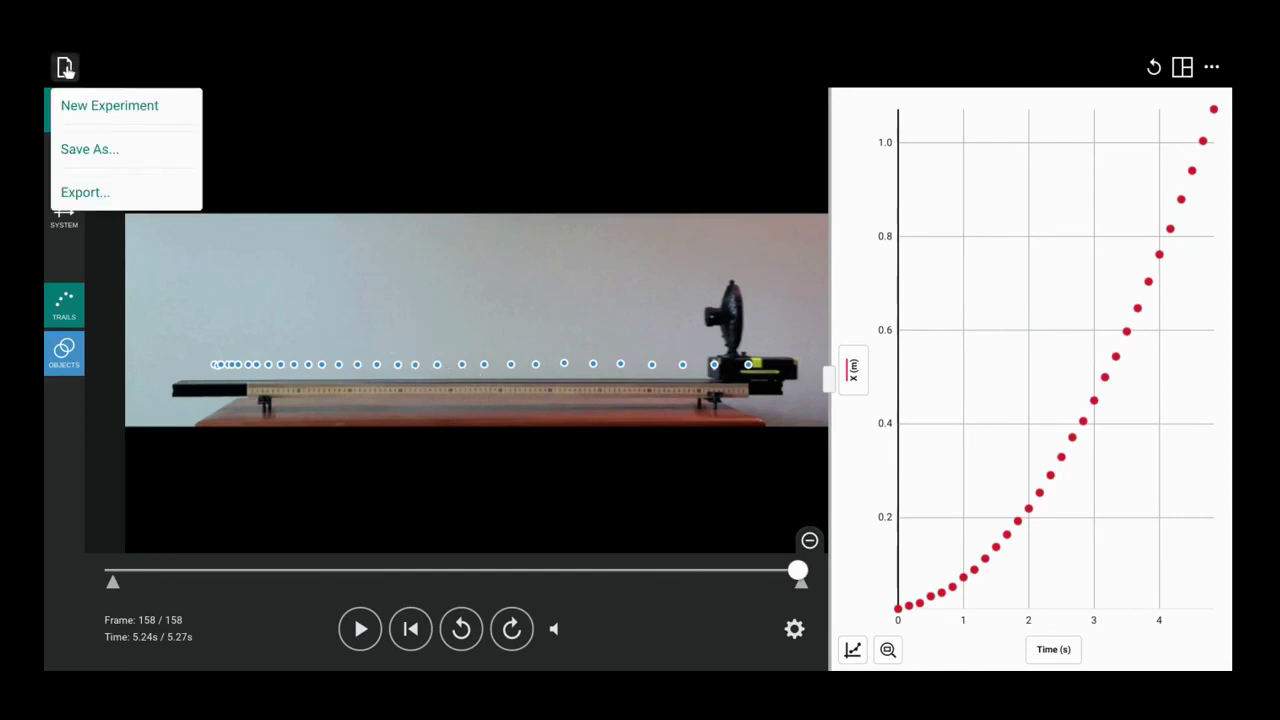